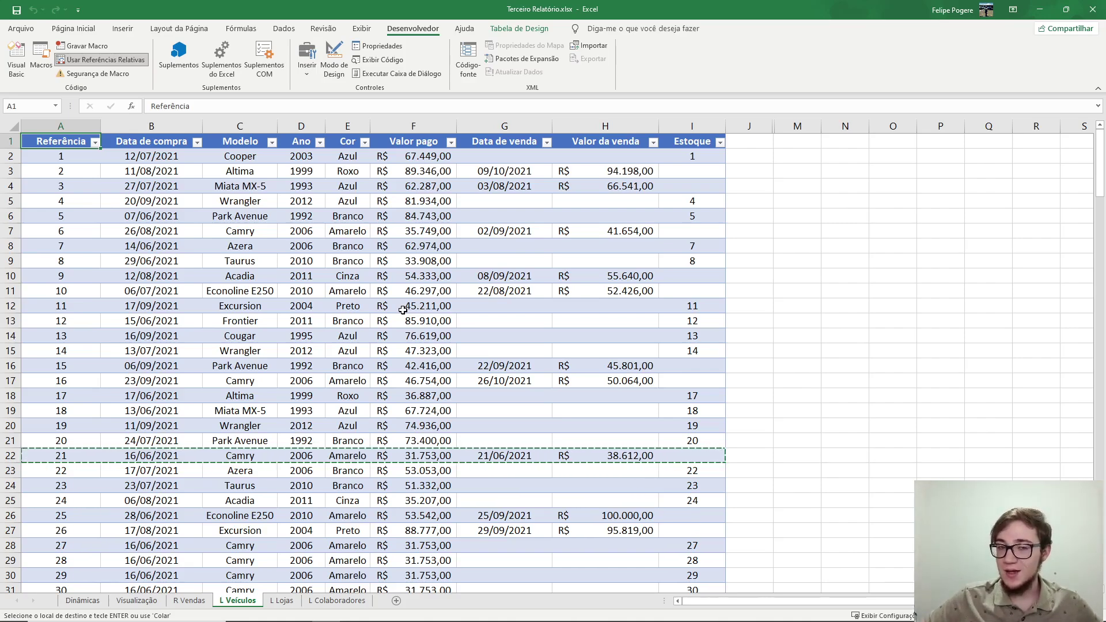
# Step: Add a new worksheet after L Veículos and name it "Registro de veículos"
pyautogui.scroll(-2, 126, 468)
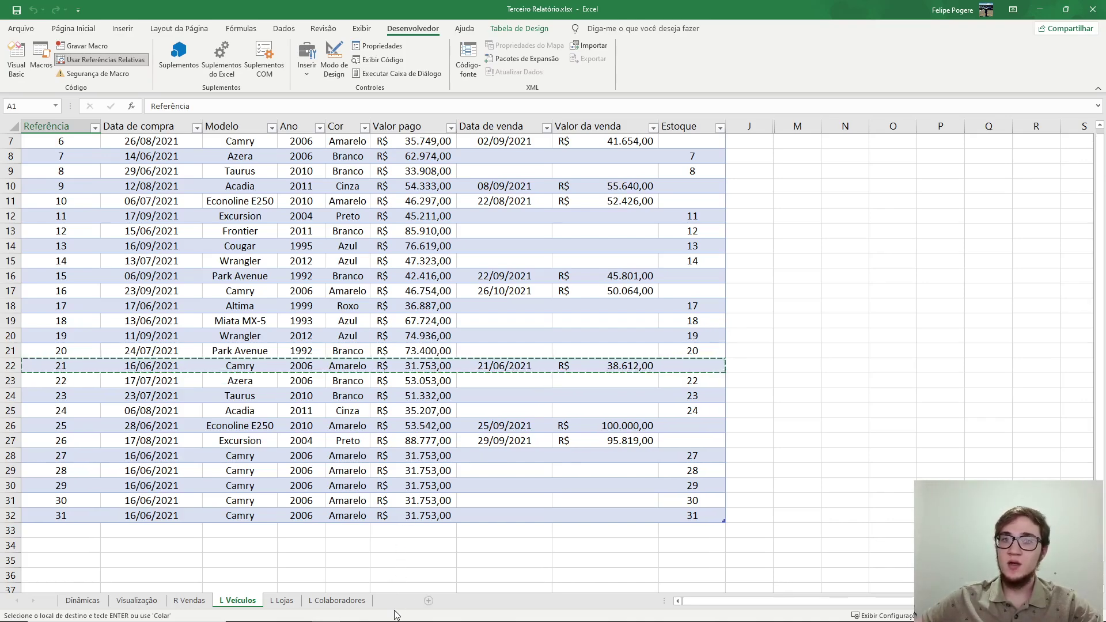
pyautogui.click(396, 600)
pyautogui.doubleClick(283, 601)
pyautogui.write('R')
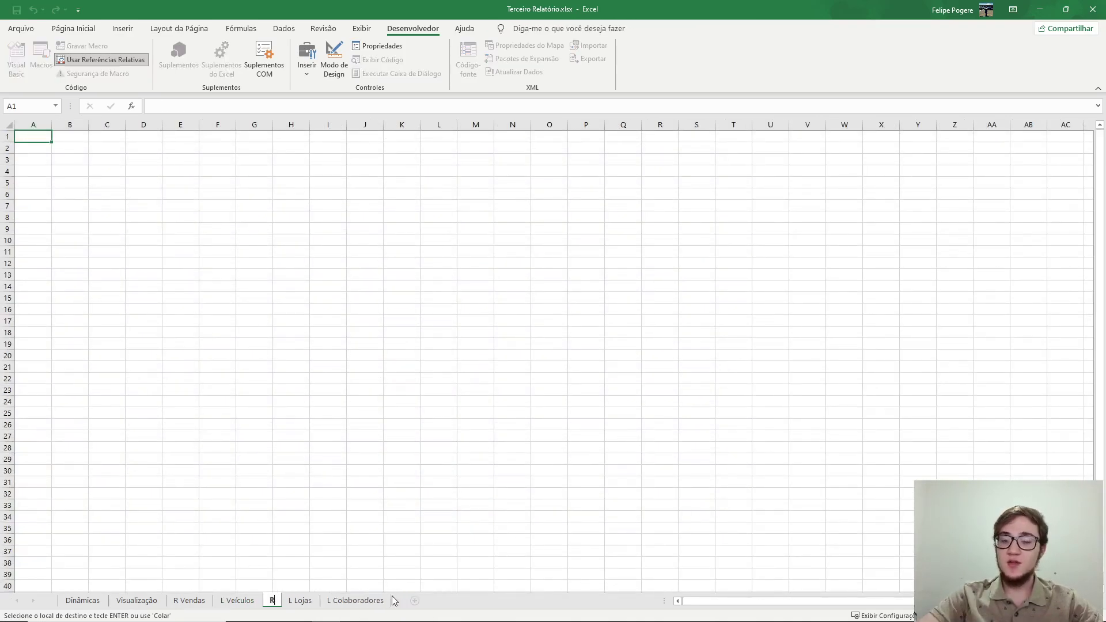
pyautogui.write('egistro de veículos')
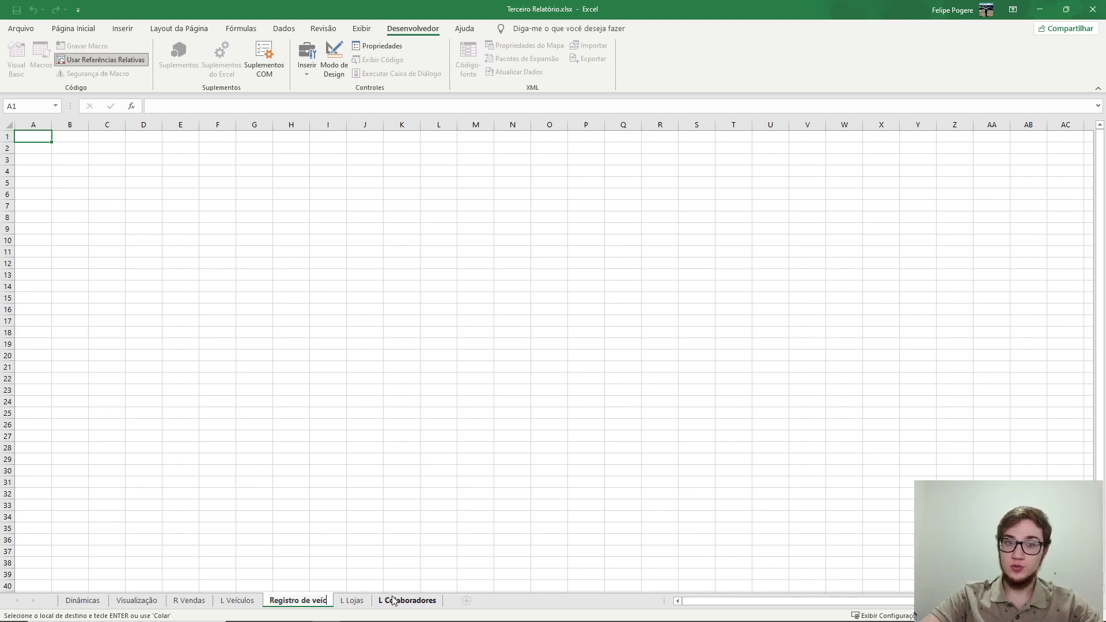
pyautogui.click(327, 481)
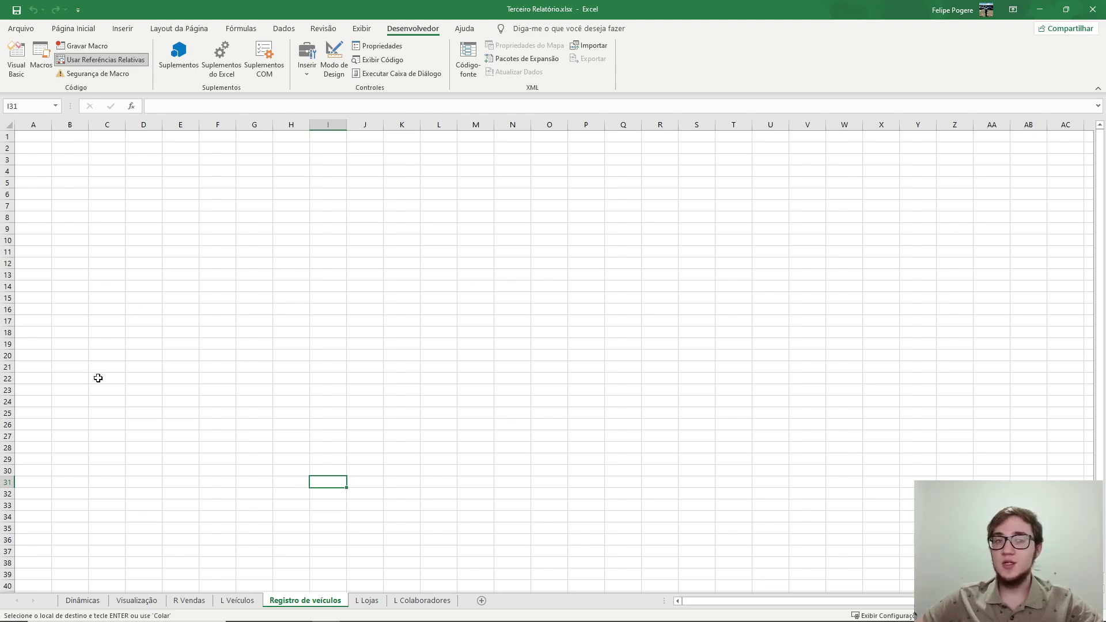
# Step: Copy the headers Referência through Valor pago from L Veículos into the first row of Registro de veículos
pyautogui.hotkey('ctrl', 'pageup')
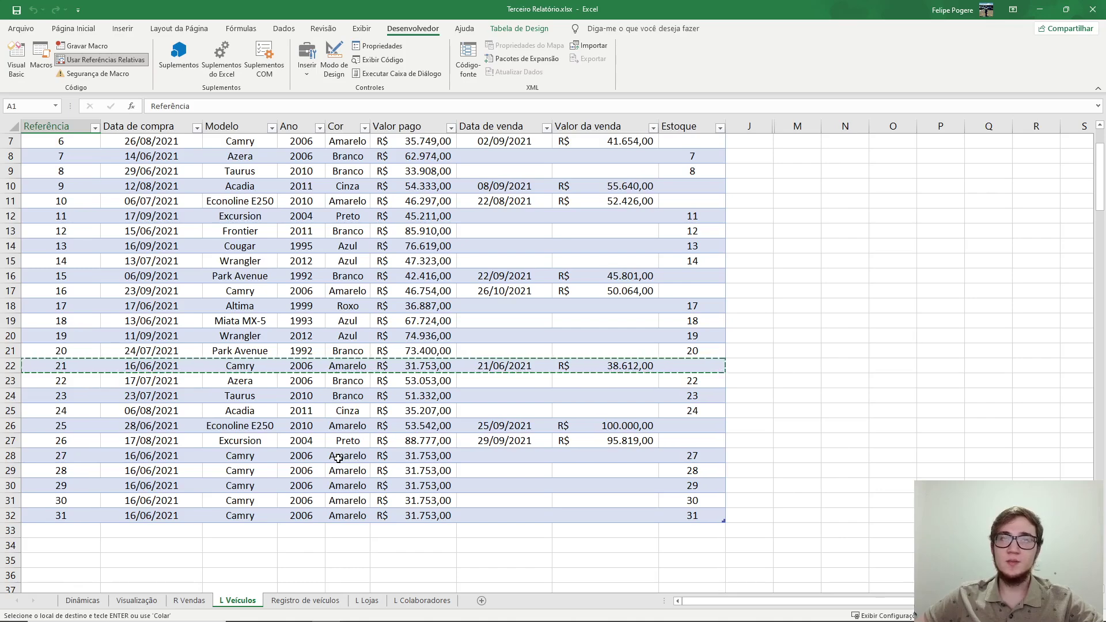
pyautogui.scroll(2, 338, 458)
pyautogui.moveTo(58, 141); pyautogui.dragTo(452, 141)
pyautogui.hotkey('ctrl', 'c')
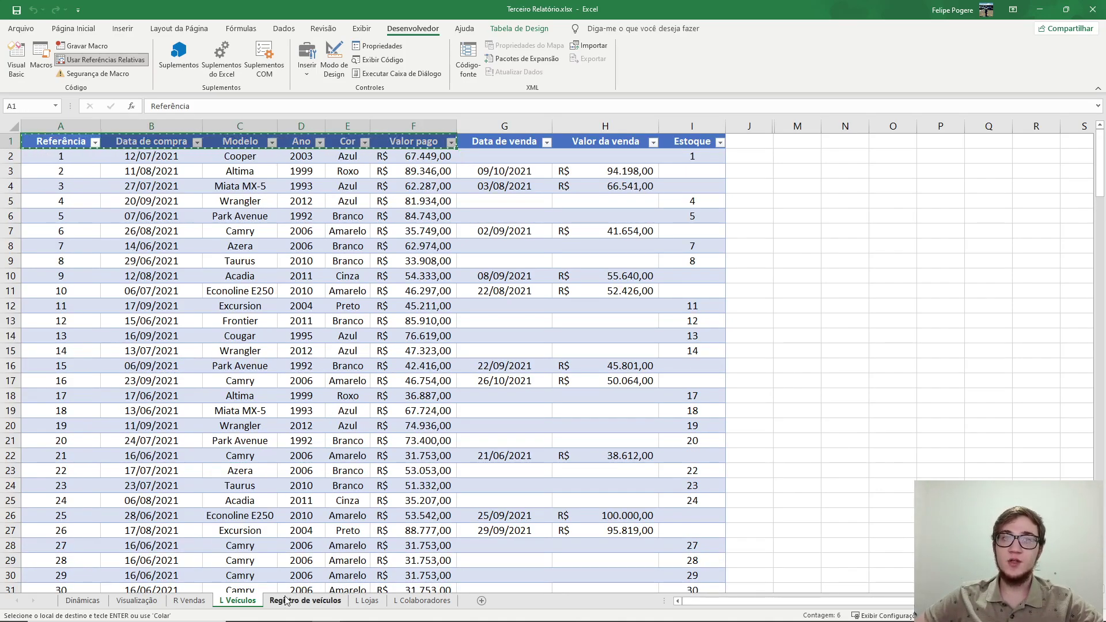
pyautogui.click(283, 601)
pyautogui.click(67, 154)
pyautogui.hotkey('ctrl', 'v')
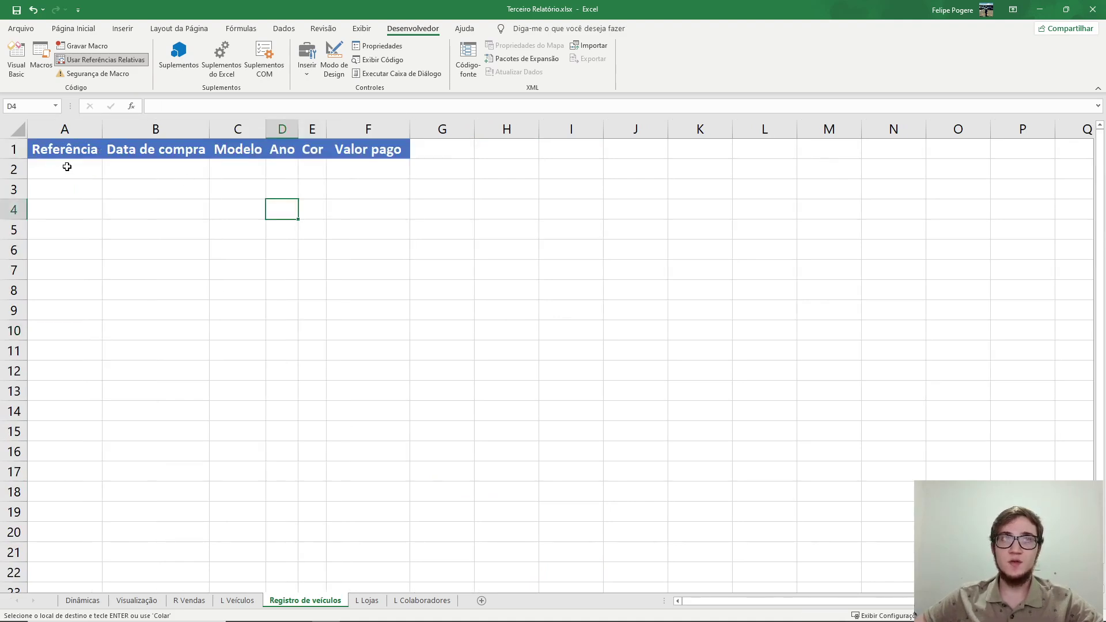
# Step: Blank out the Referência header in A1 by pasting the empty cell A2 over it
pyautogui.click(48, 172)
pyautogui.hotkey('ctrl', 'c')
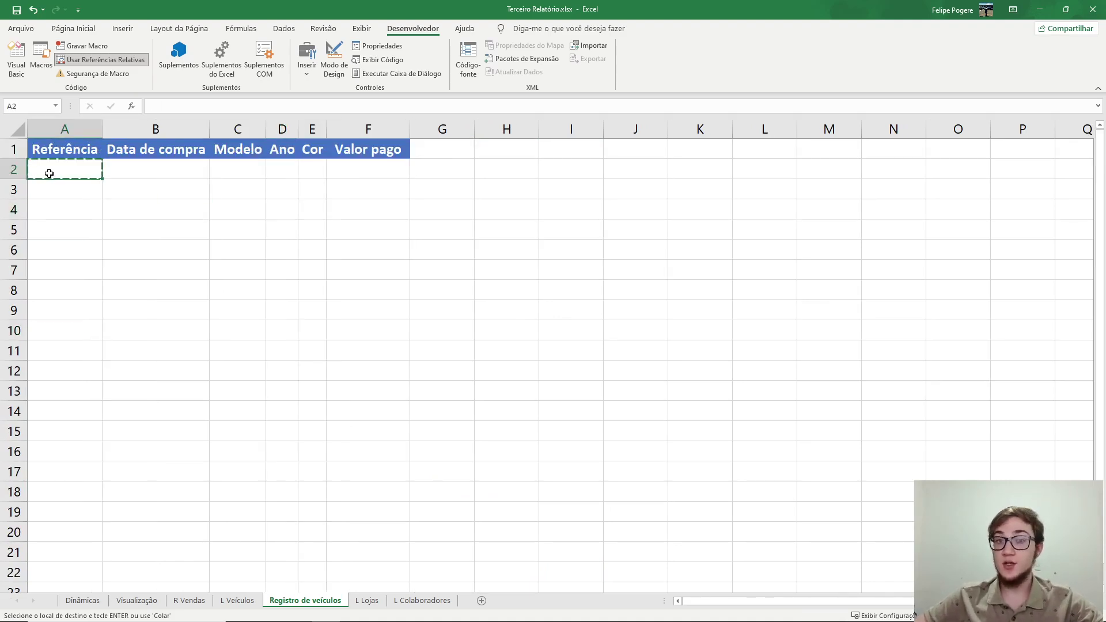
pyautogui.press('Up')
pyautogui.hotkey('ctrl', 'v')
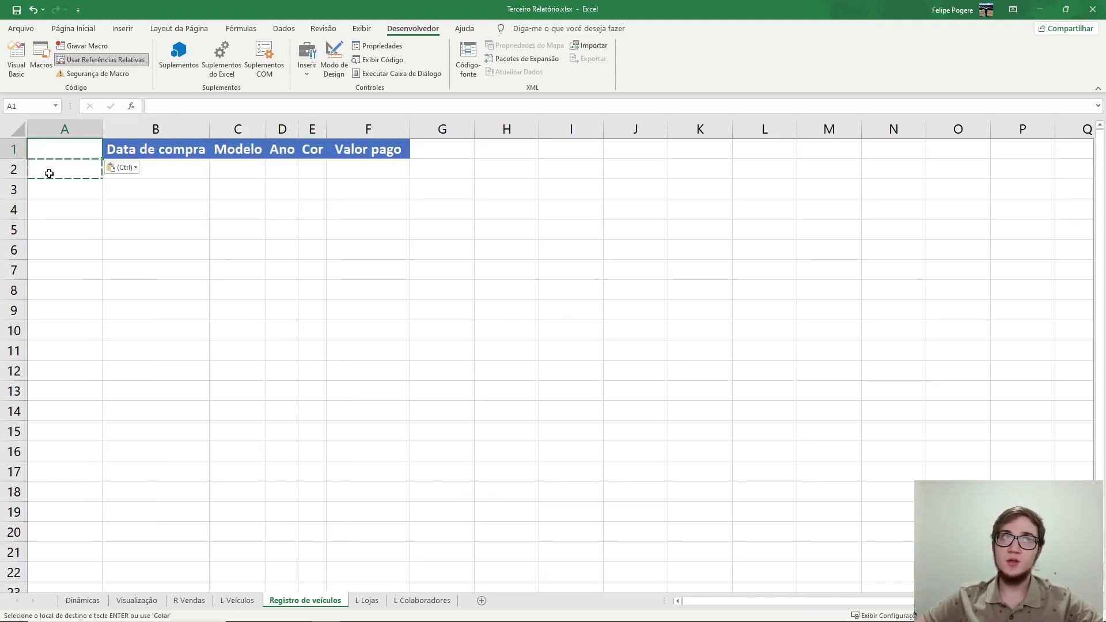
pyautogui.click(214, 194)
pyautogui.press('Escape')
# Step: Move the headers Data de compra through Valor pago down to row 2, starting at B2
pyautogui.moveTo(180, 149); pyautogui.dragTo(387, 148)
pyautogui.hotkey('ctrl', 'c')
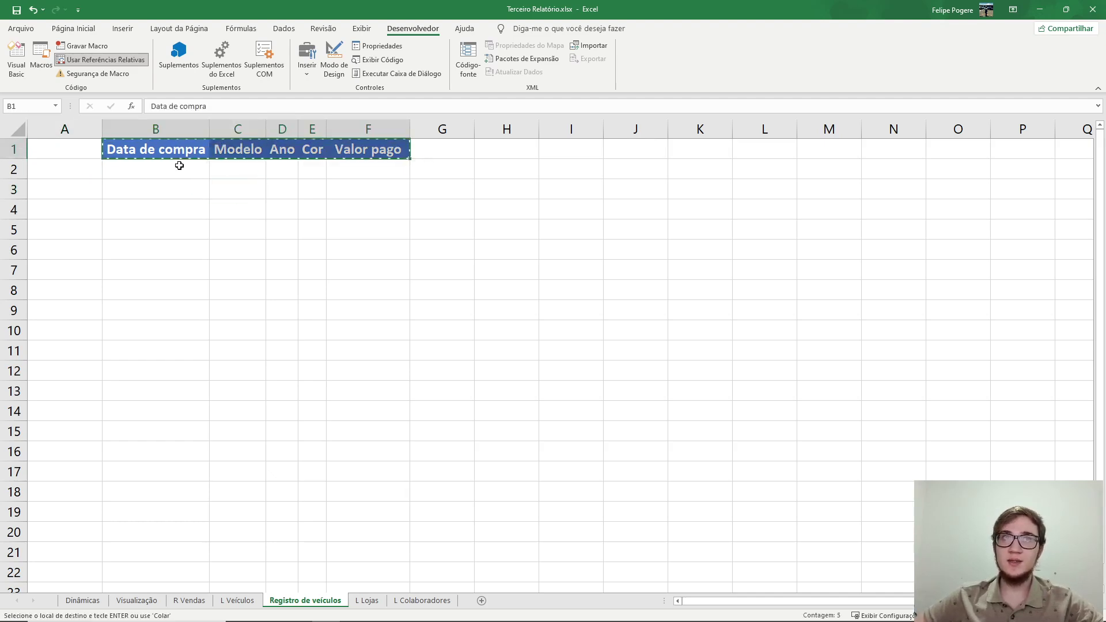
pyautogui.click(180, 165)
pyautogui.press('Return')
pyautogui.hotkey('ctrl', 'shift', 'Down')
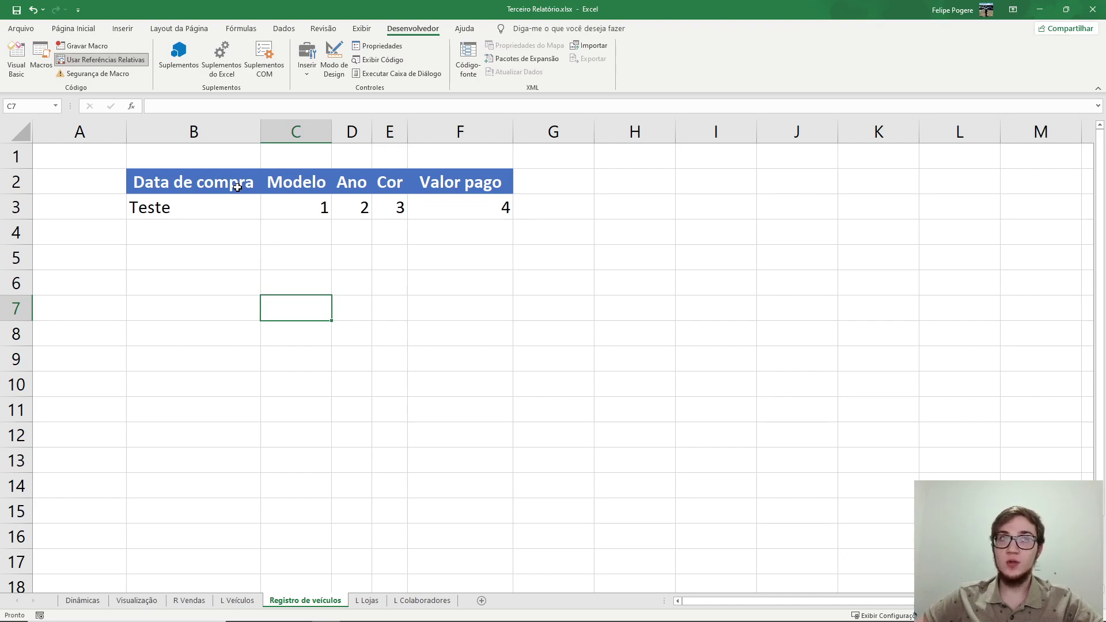
# Step: Examine the entry row B3:F3 and the end of the vehicle table on L Veículos where new records belong
pyautogui.moveTo(134, 207); pyautogui.dragTo(484, 207)
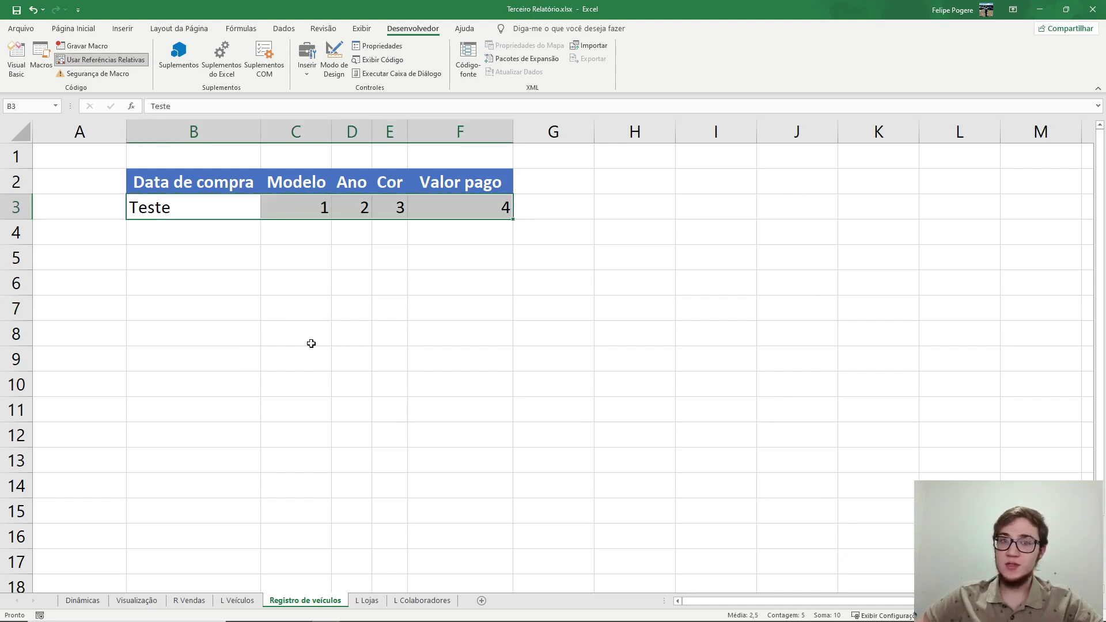
pyautogui.click(237, 600)
pyautogui.scroll(-7, 315, 288)
pyautogui.scroll(3, 239, 328)
pyautogui.scroll(2, 133, 437)
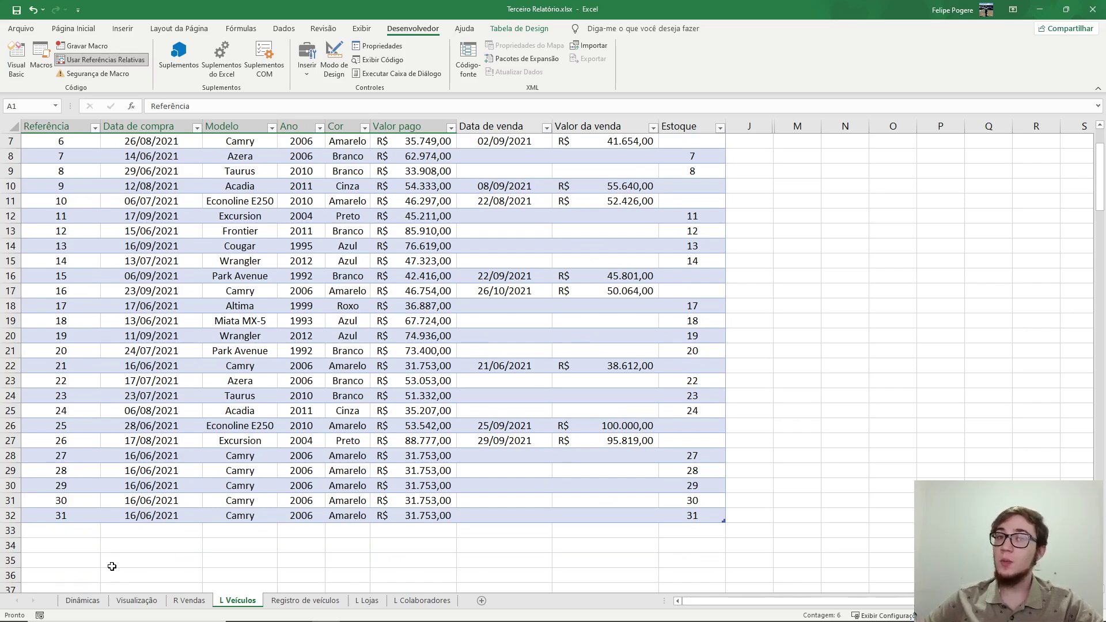
pyautogui.click(292, 600)
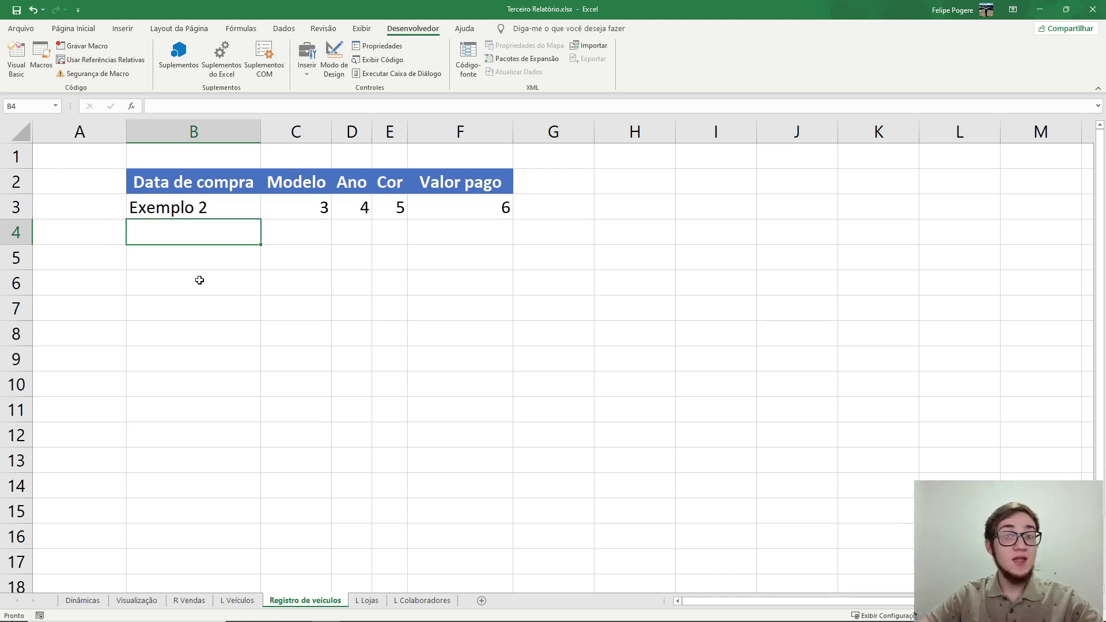
pyautogui.moveTo(151, 208); pyautogui.dragTo(452, 214)
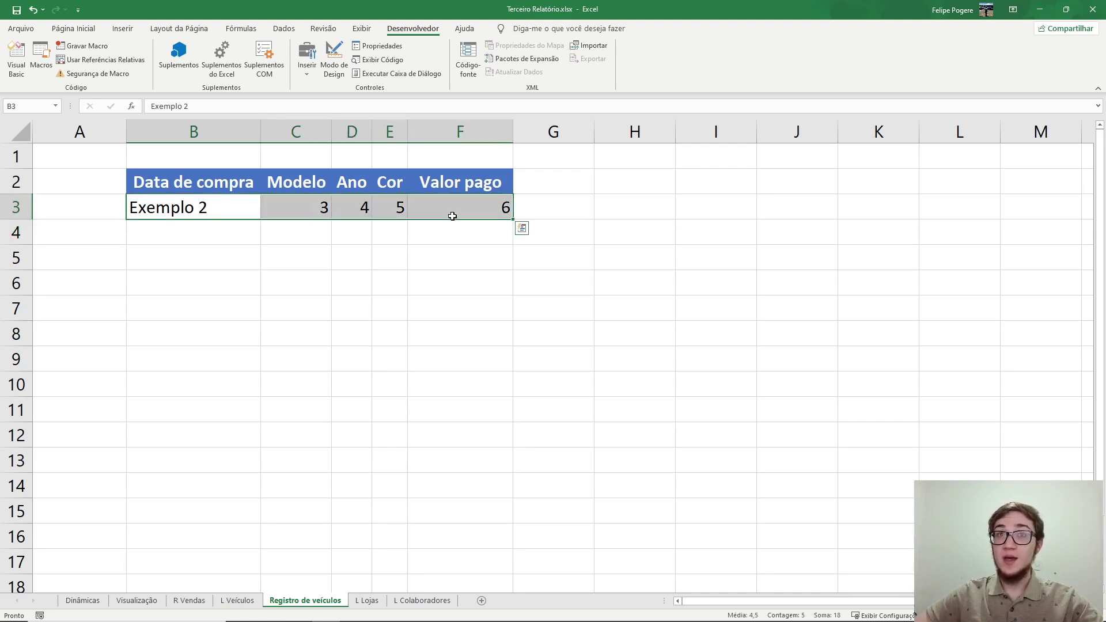
# Step: From cell B3, start recording a macro named BancoDeDados with underscores added between the words, stored in this workbook
pyautogui.click(188, 209)
pyautogui.click(83, 46)
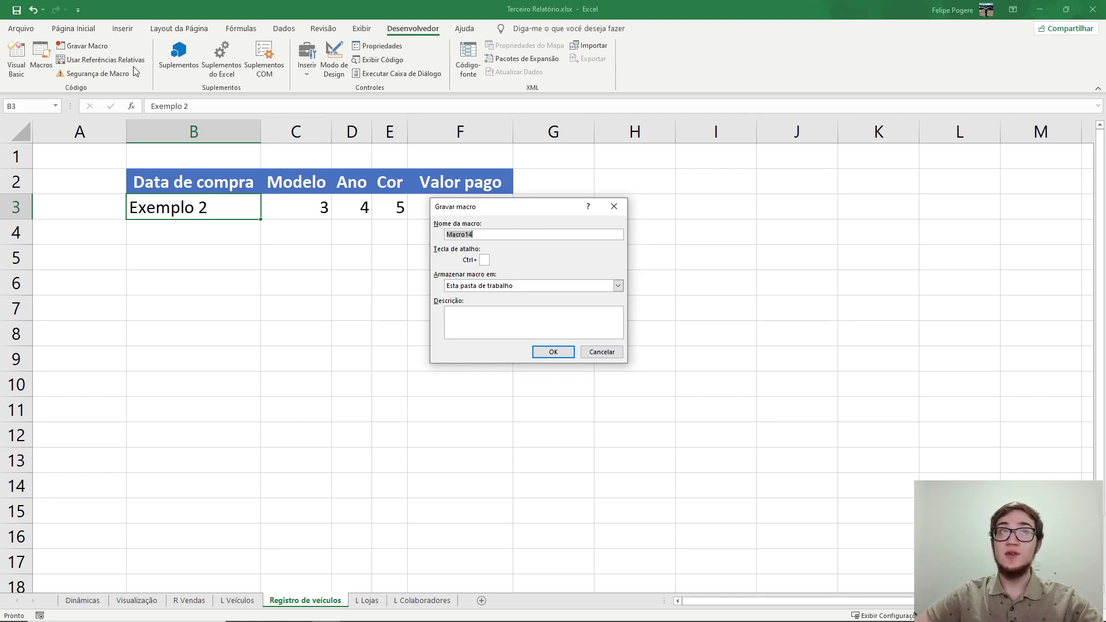
pyautogui.write('BancoDeDados')
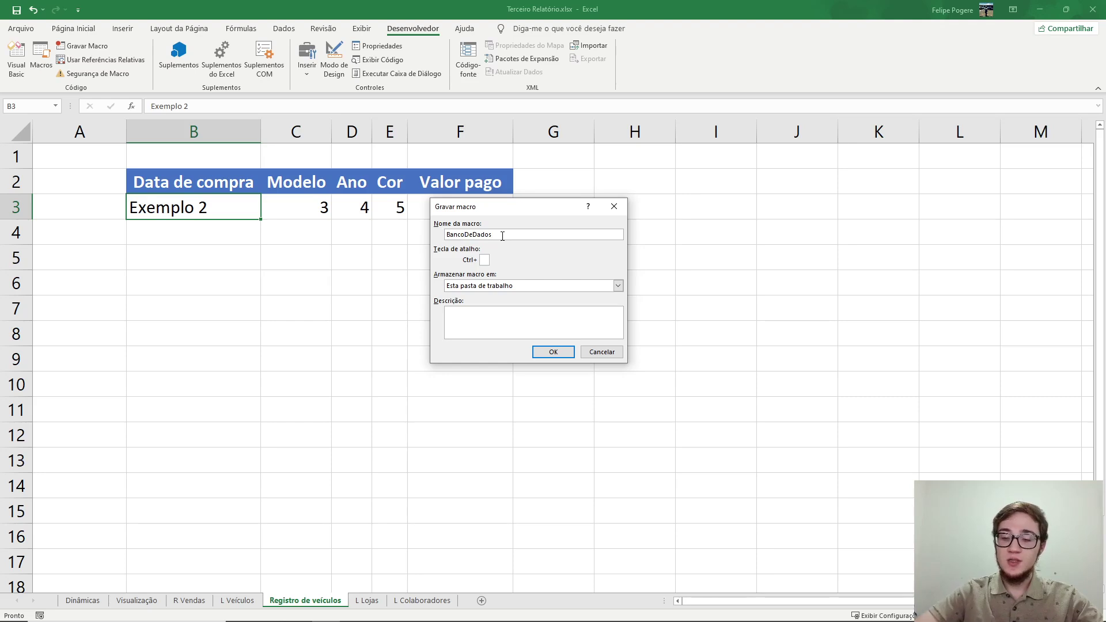
pyautogui.write('_')
pyautogui.click(476, 235)
pyautogui.write('_')
pyautogui.click(551, 352)
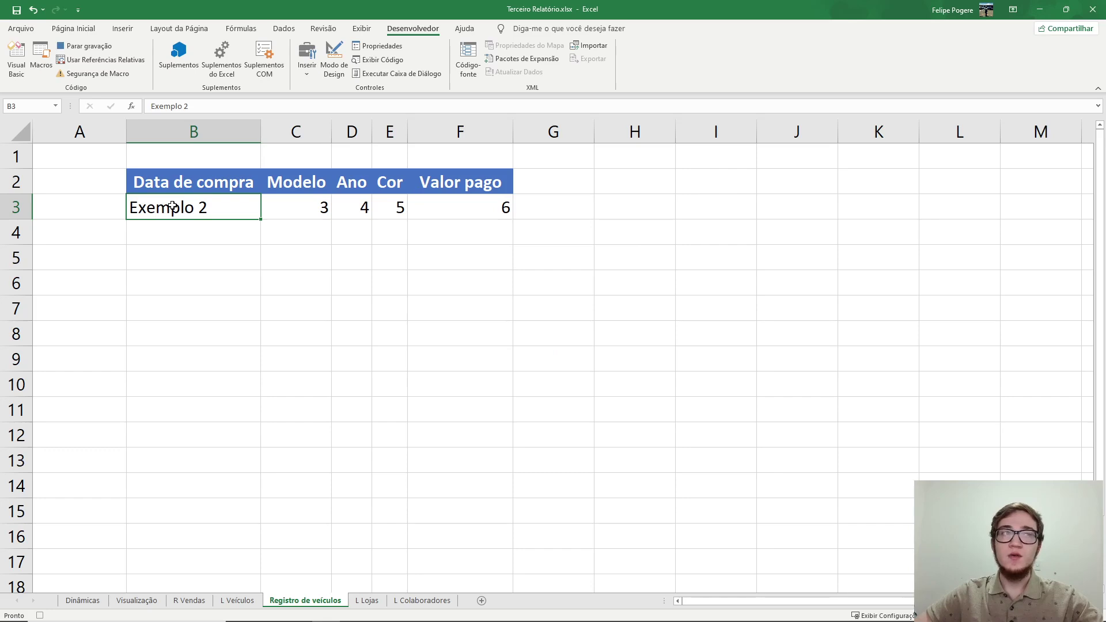
# Step: Copy the entry row B3:F3 and select the Referência header in A1 on L Veículos
pyautogui.moveTo(191, 209); pyautogui.dragTo(450, 201)
pyautogui.hotkey('ctrl', 'c')
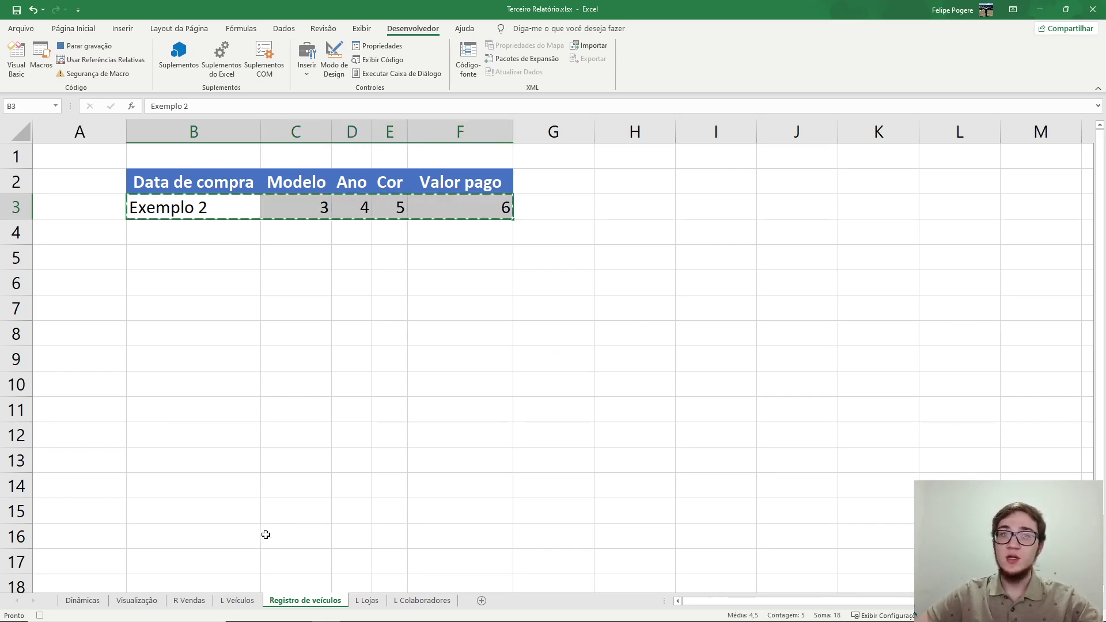
pyautogui.click(239, 600)
pyautogui.scroll(7, 185, 452)
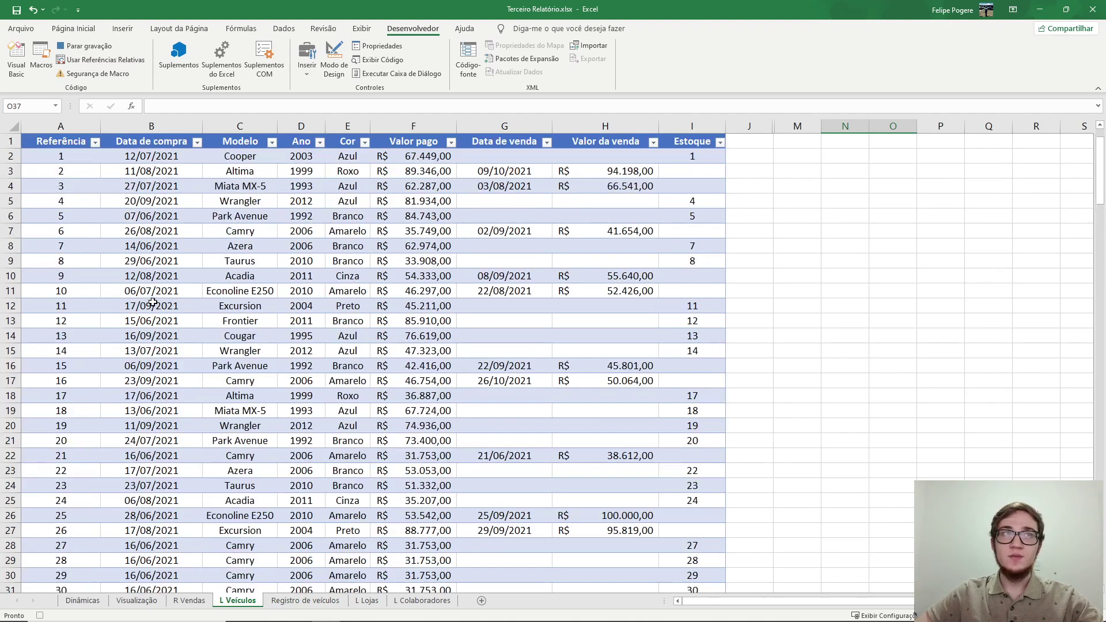
pyautogui.click(38, 140)
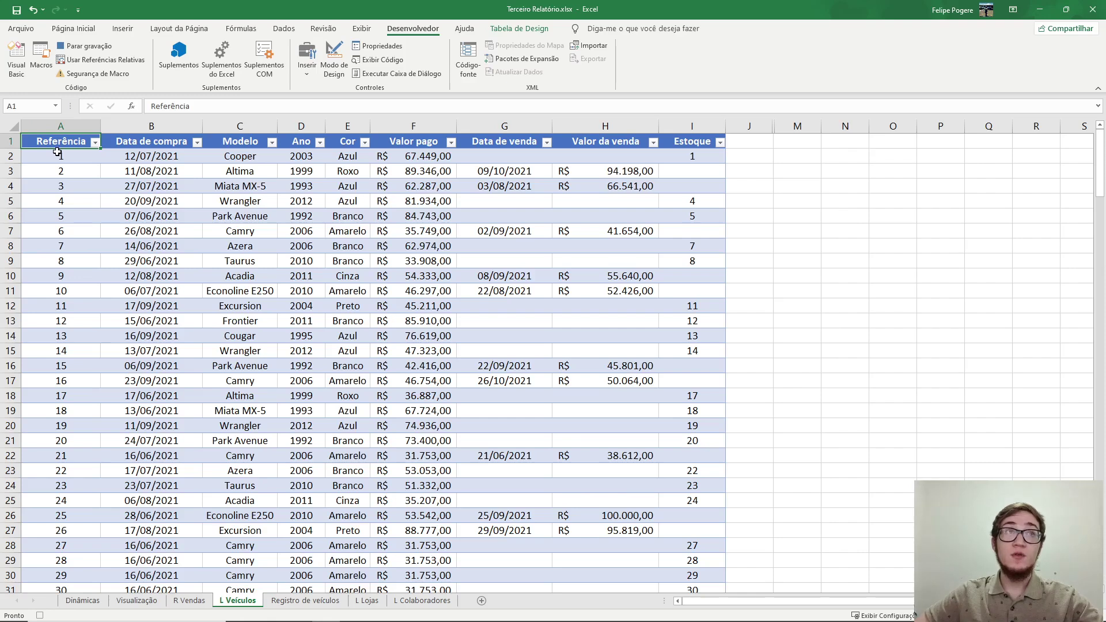
# Step: Turn on relative references and paste the copied entry into the first empty row below the vehicle table, starting in column B
pyautogui.click(101, 65)
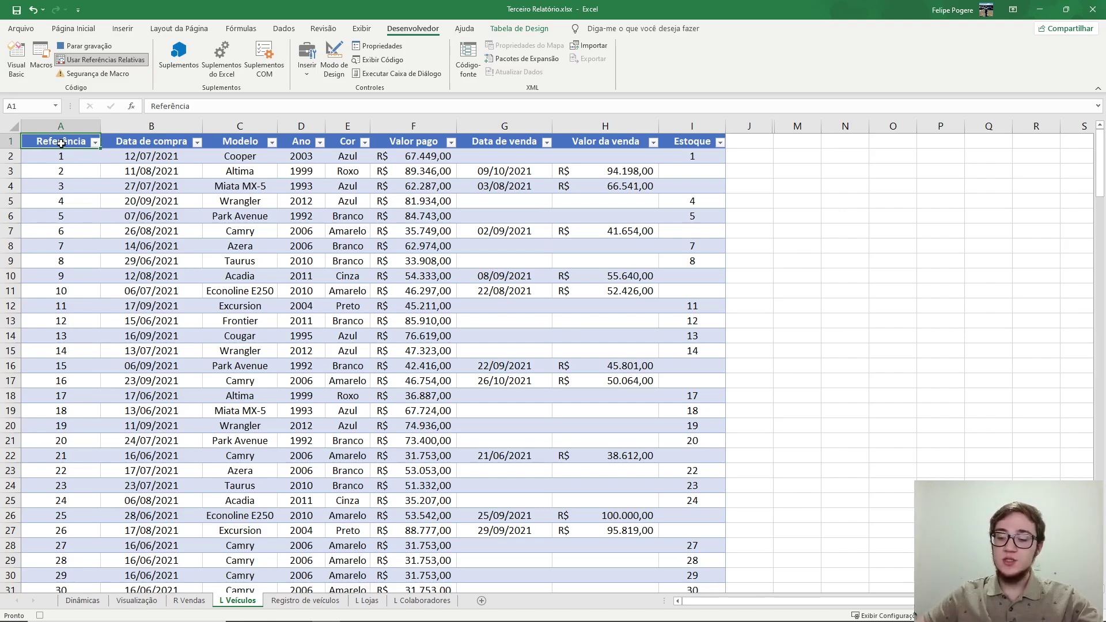
pyautogui.hotkey('ctrl', 'Down')
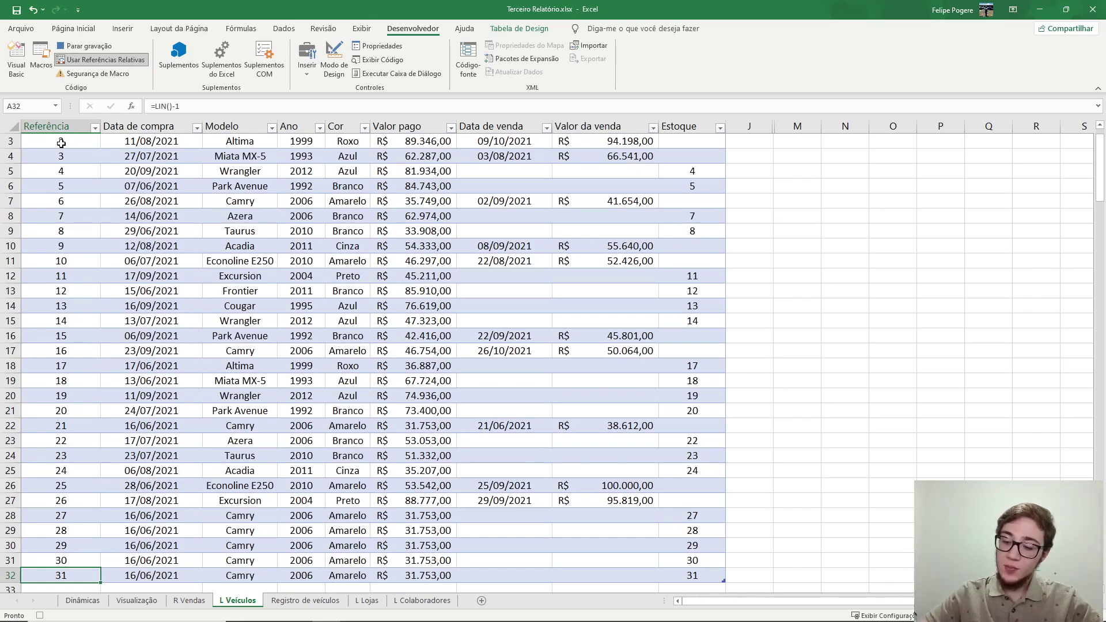
pyautogui.press('Down')
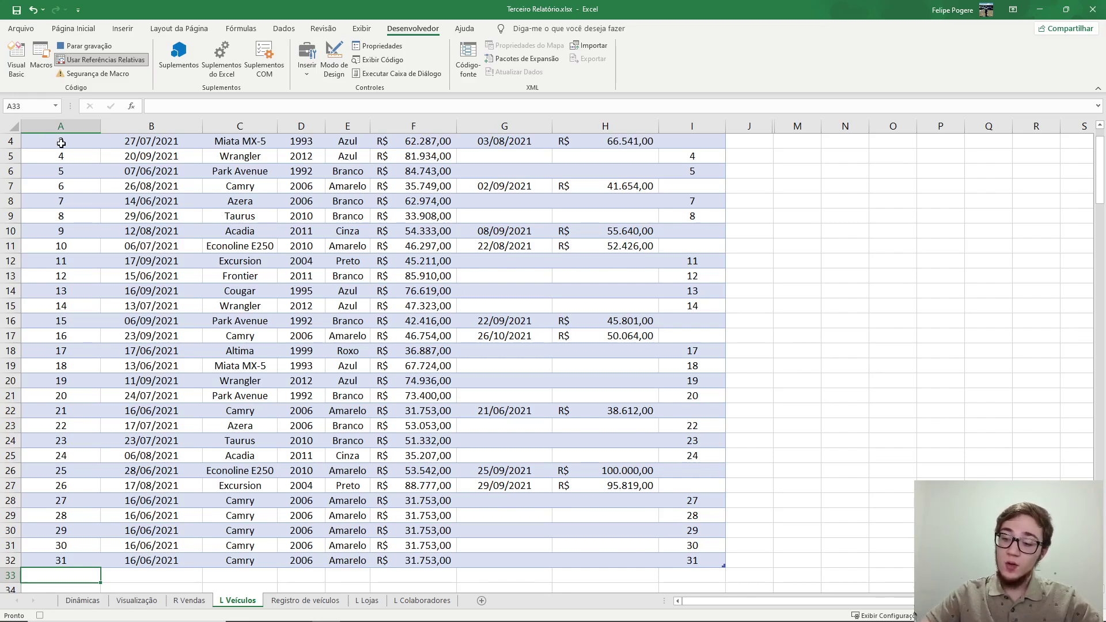
pyautogui.press('Right')
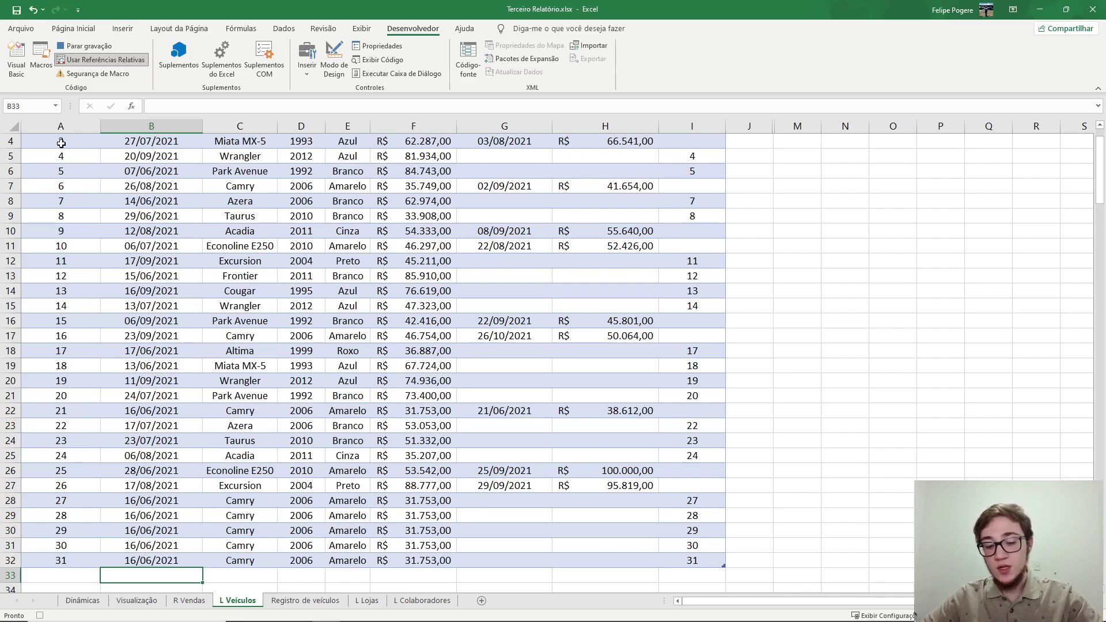
pyautogui.hotkey('ctrl', 'v')
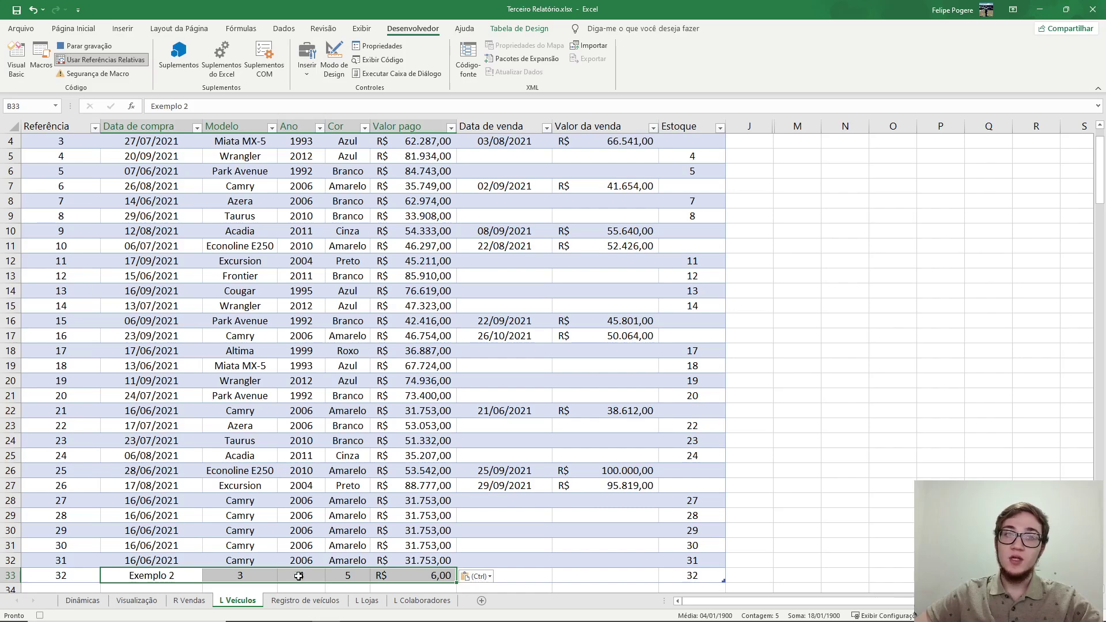
# Step: With relative references off, clear the entry row B3:F3 on Registro de veículos and stop recording the macro
pyautogui.click(299, 601)
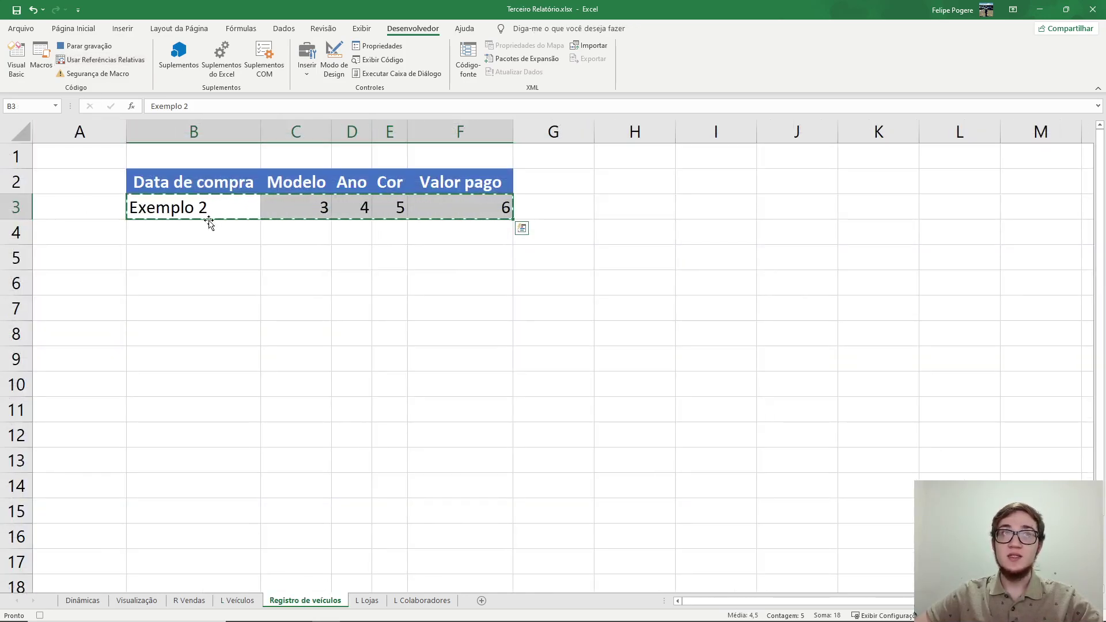
pyautogui.click(160, 204)
pyautogui.moveTo(160, 204); pyautogui.dragTo(465, 207)
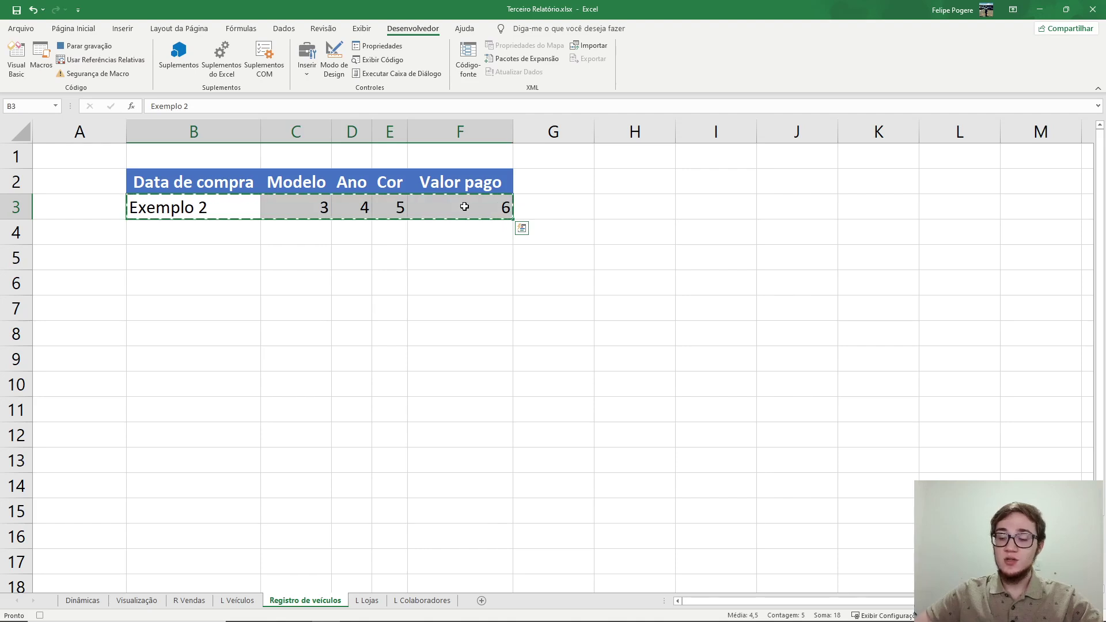
pyautogui.press('Delete')
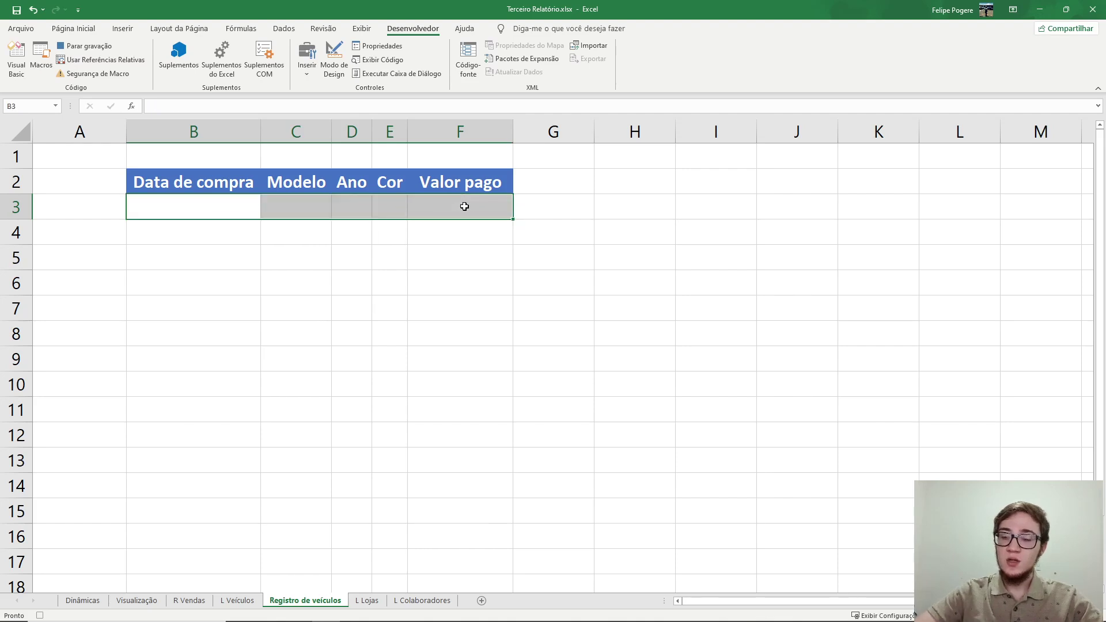
pyautogui.click(80, 51)
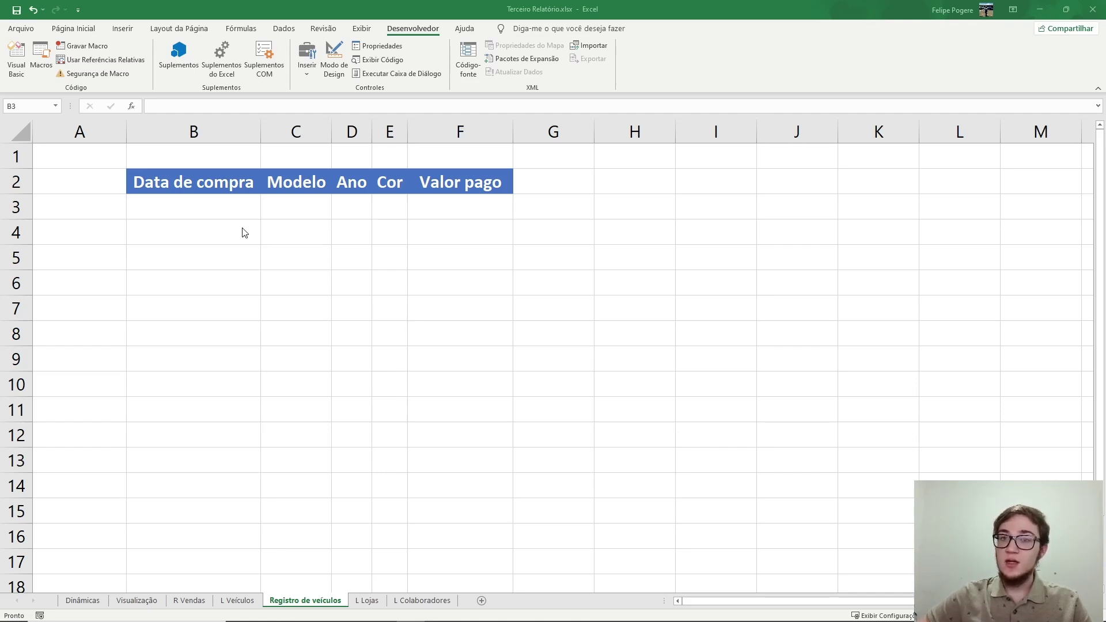
# Step: Draw a rectangle about 2.2 cm wide and 1.53 cm high beside the Valor pago header and label it "Botão"
pyautogui.click(122, 28)
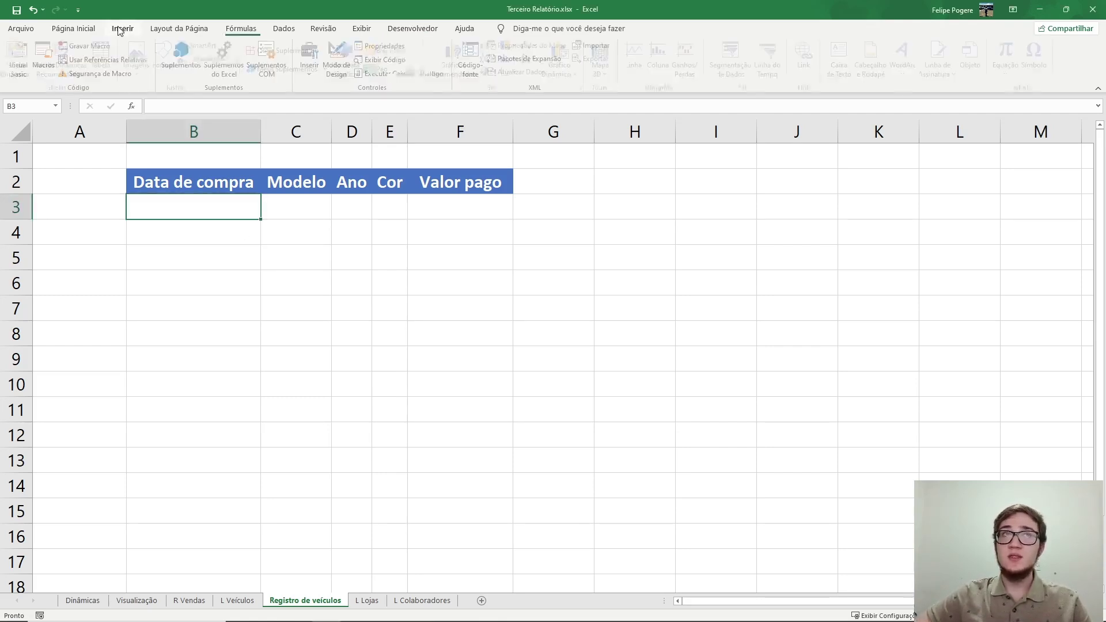
pyautogui.click(169, 58)
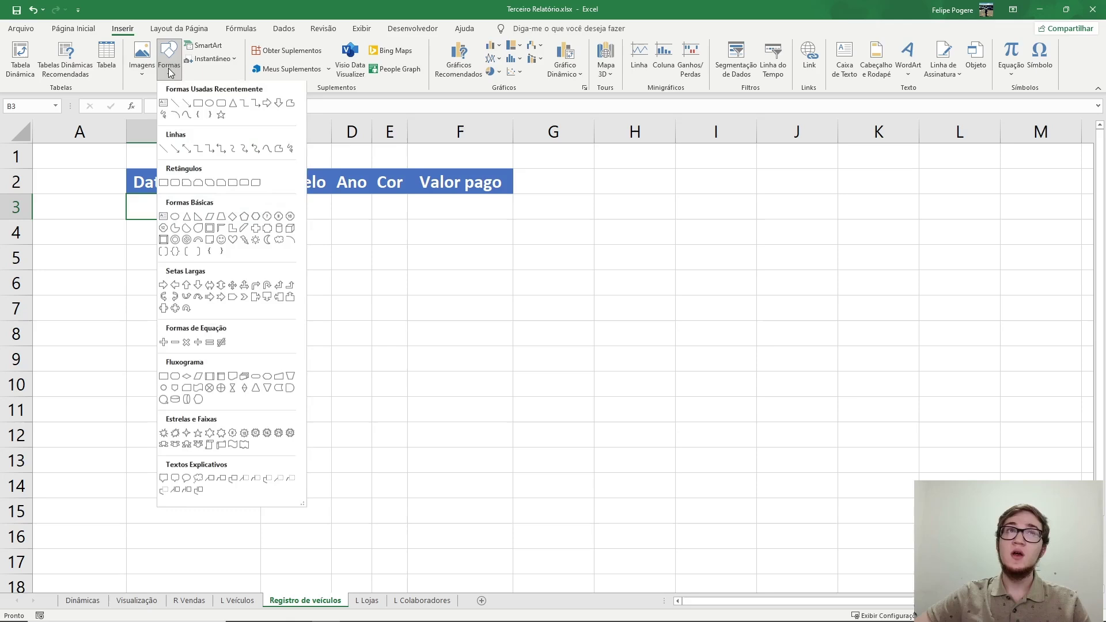
pyautogui.click(198, 106)
pyautogui.moveTo(524, 172); pyautogui.dragTo(629, 246)
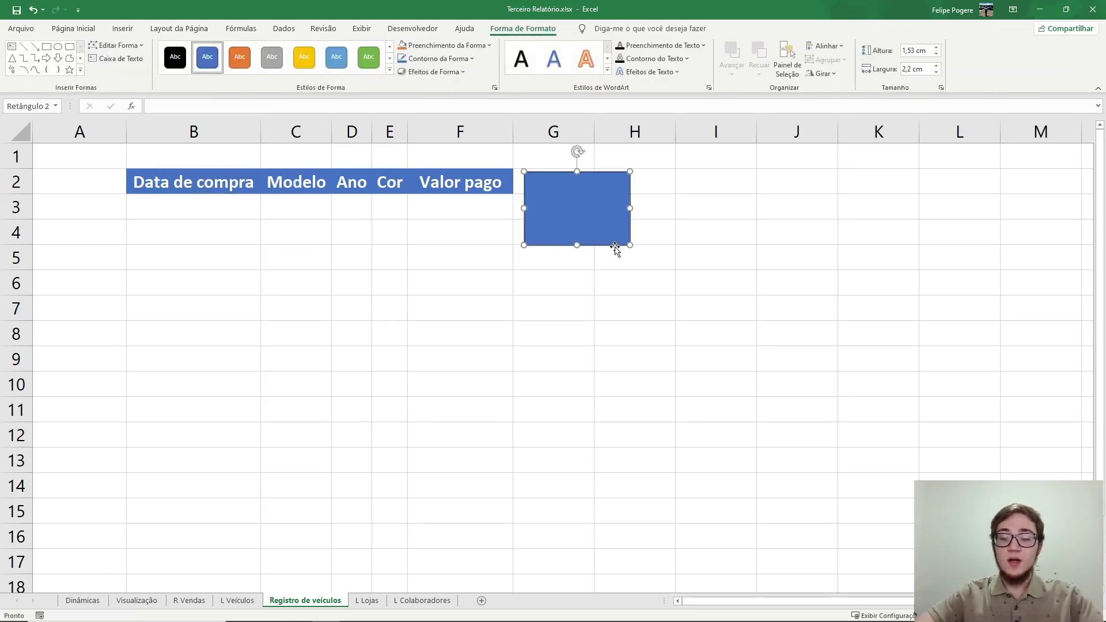
pyautogui.write('Botão')
# Step: Center the Botão text horizontally and vertically, and shrink the rectangle to fit more tightly around it
pyautogui.click(74, 29)
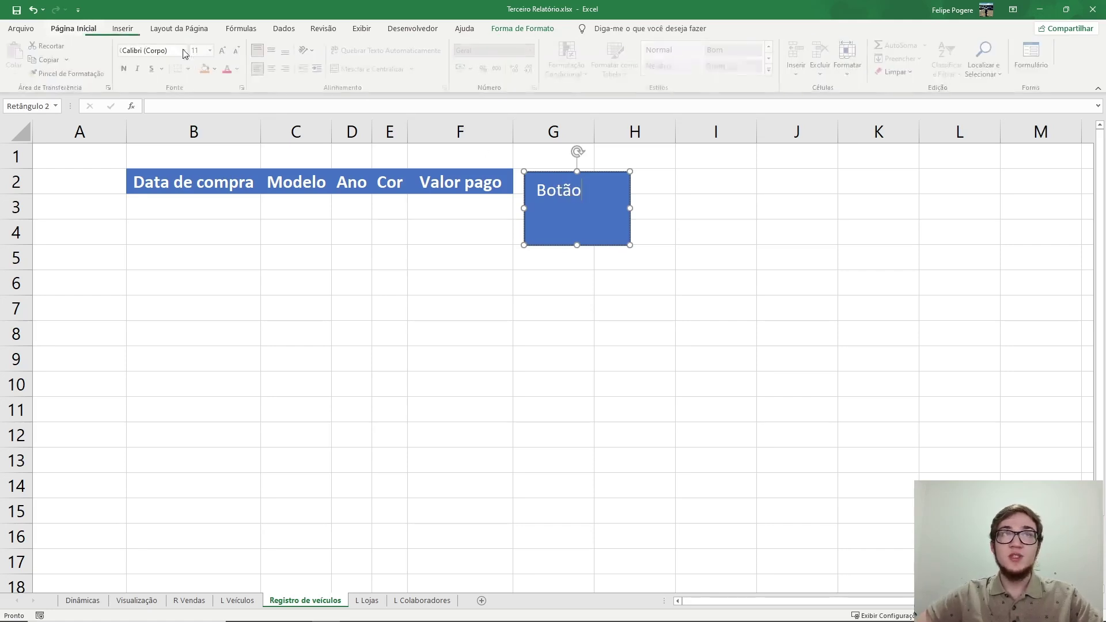
pyautogui.click(274, 68)
pyautogui.click(274, 50)
pyautogui.moveTo(631, 245); pyautogui.dragTo(601, 219)
pyautogui.click(561, 251)
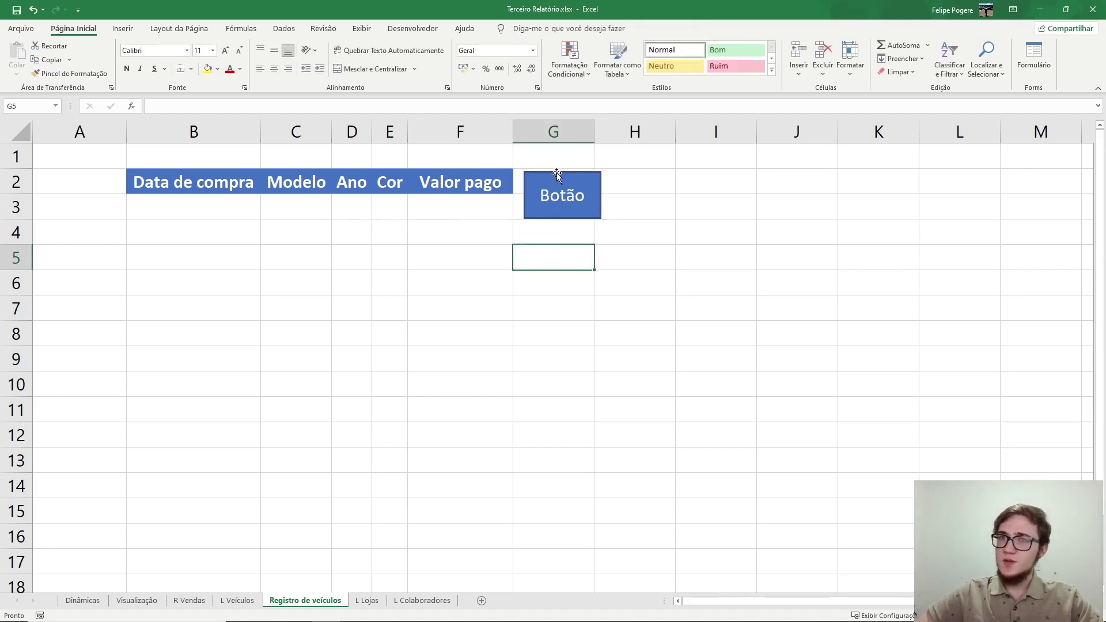
# Step: Assign the Banco_De_Dados macro to the Botão rectangle and deselect the shape
pyautogui.click(574, 183)
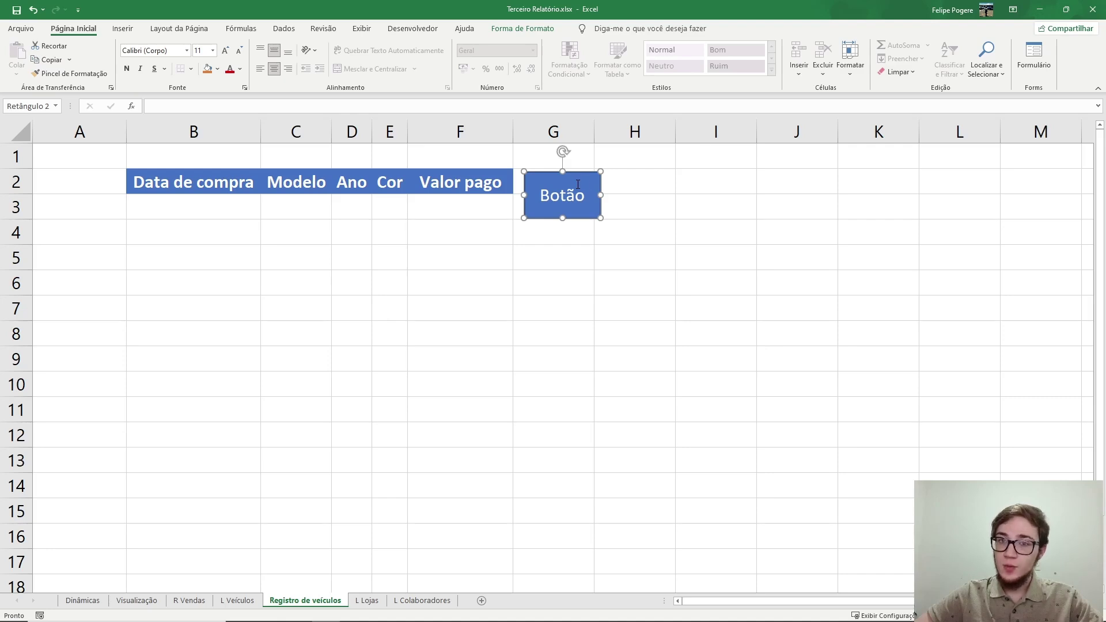
pyautogui.rightClick(588, 183)
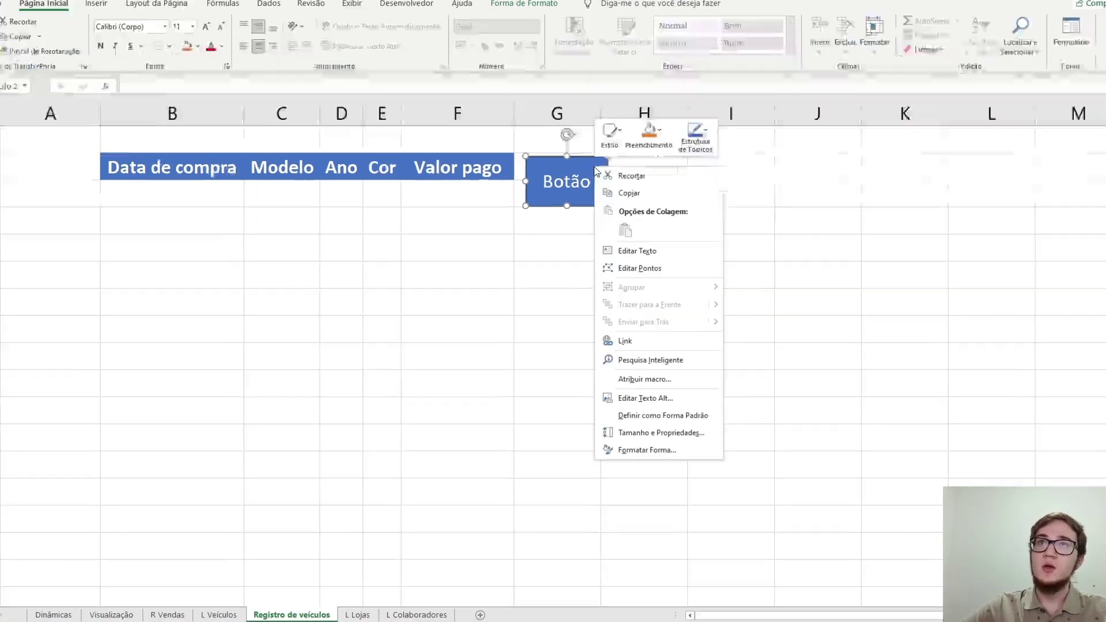
pyautogui.click(694, 373)
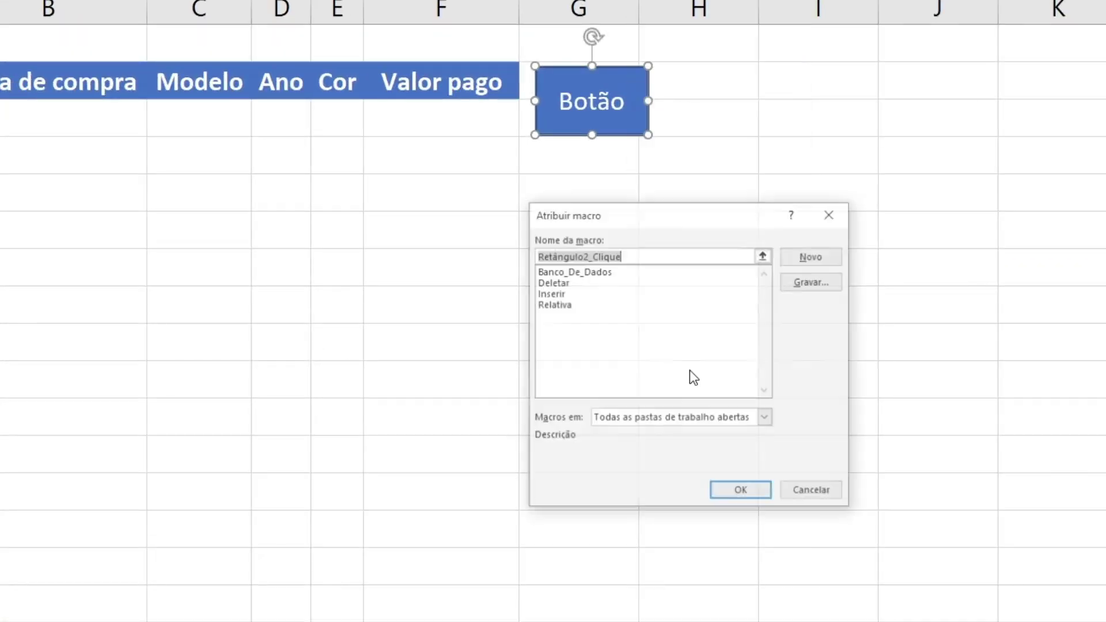
pyautogui.click(619, 270)
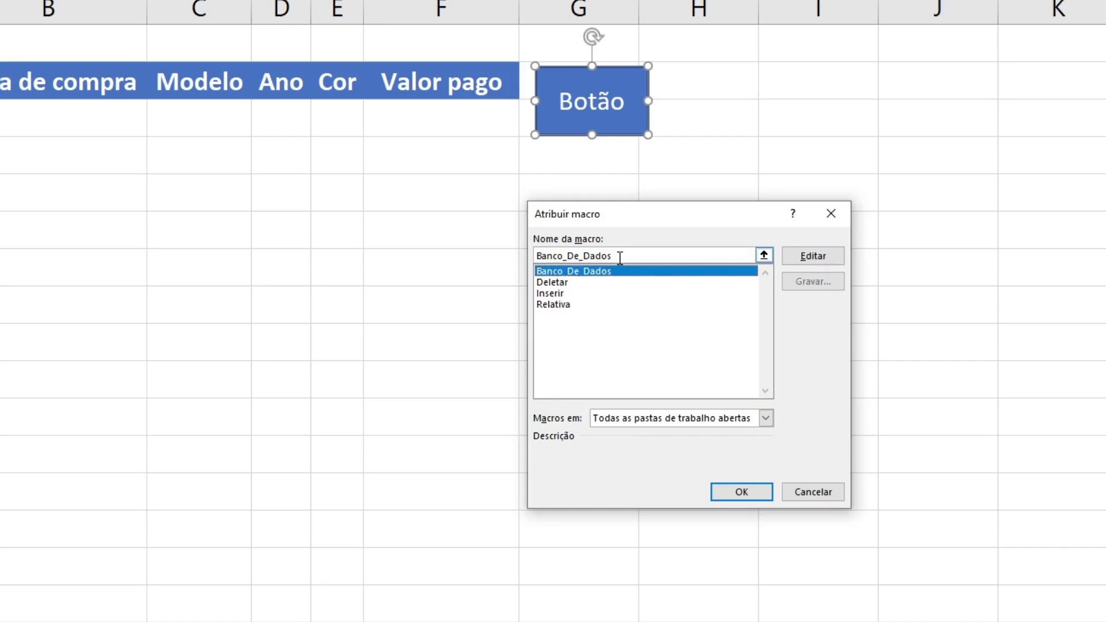
pyautogui.click(737, 491)
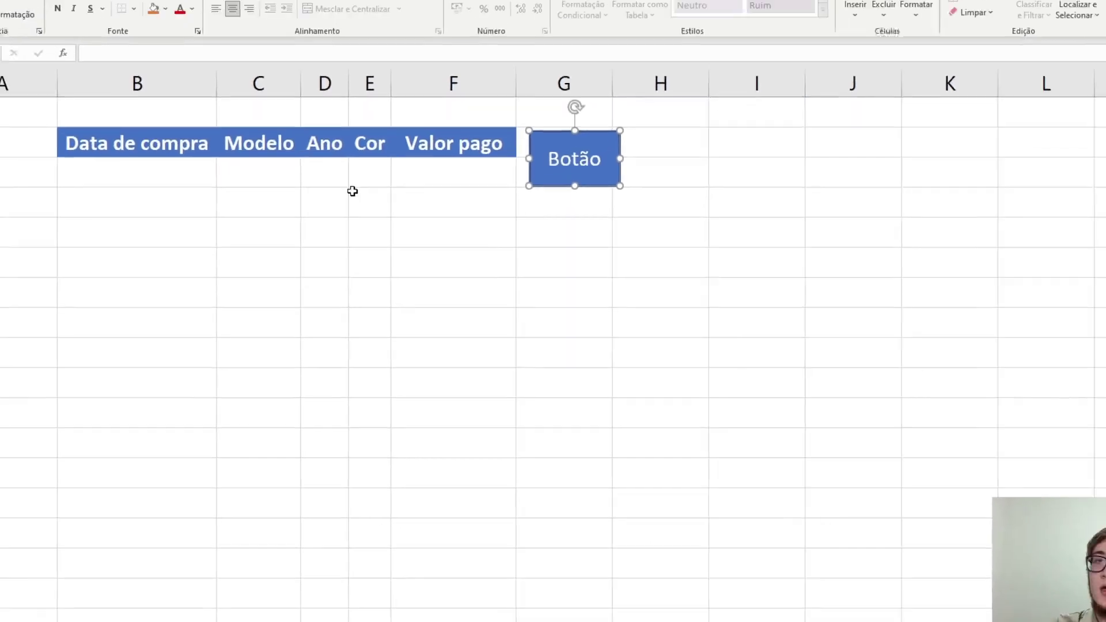
pyautogui.click(348, 186)
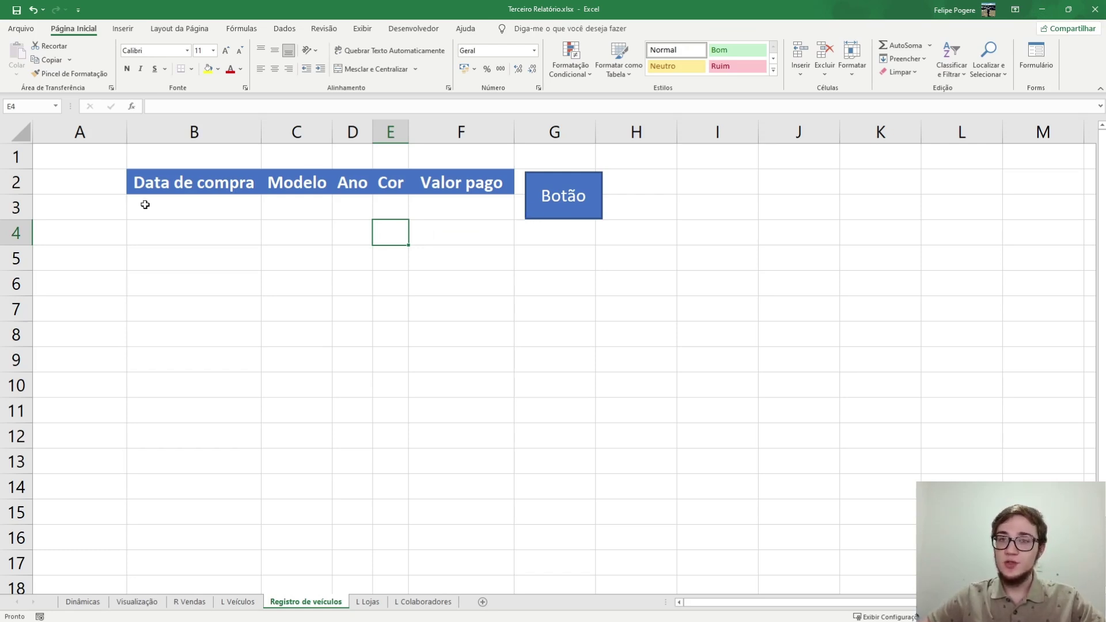
# Step: Fill the entry row B3:F3 with the test values 1, 2, 3, 4 and 5
pyautogui.moveTo(145, 204); pyautogui.dragTo(442, 211)
pyautogui.write('1')
pyautogui.press('Tab')
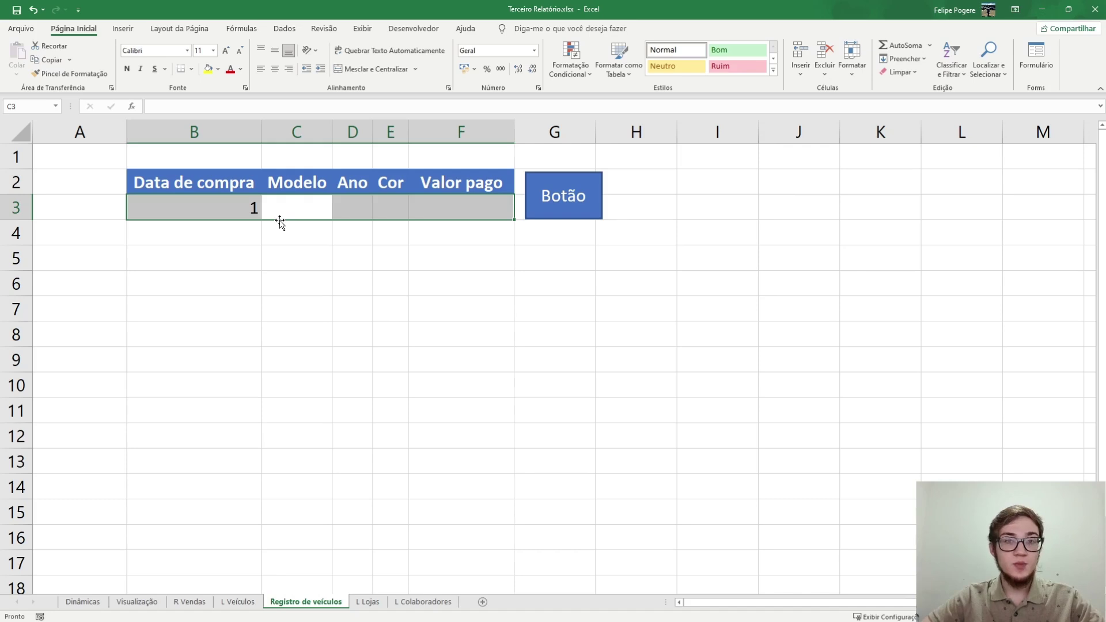
pyautogui.write('2')
pyautogui.press('Tab')
pyautogui.write('3')
pyautogui.press('Tab')
pyautogui.write('4')
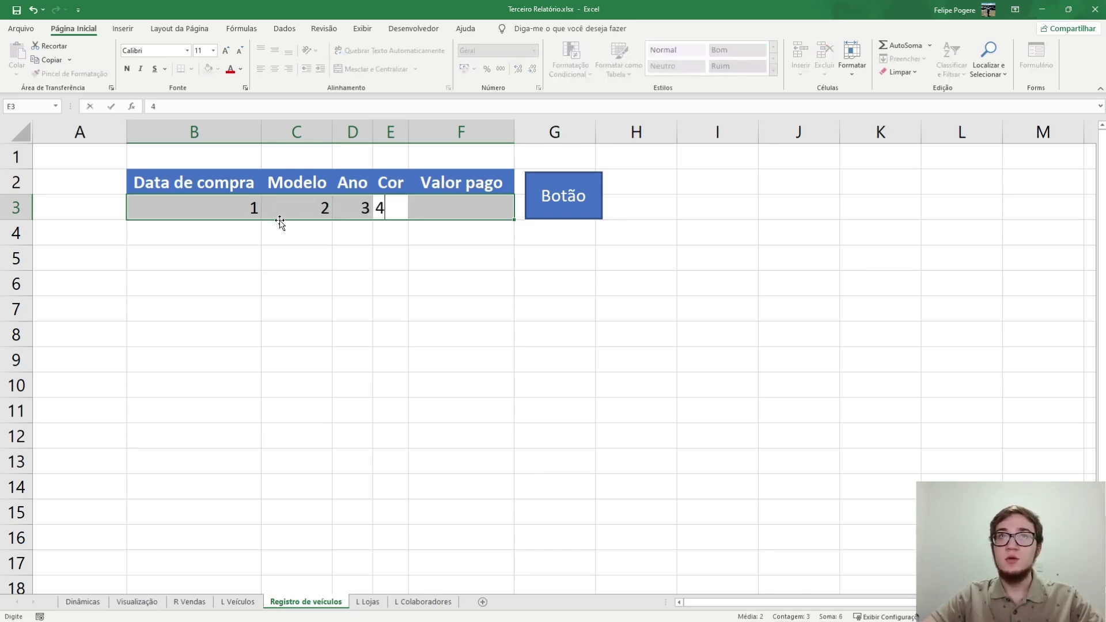
pyautogui.press('Tab')
pyautogui.write('5')
pyautogui.press('Tab')
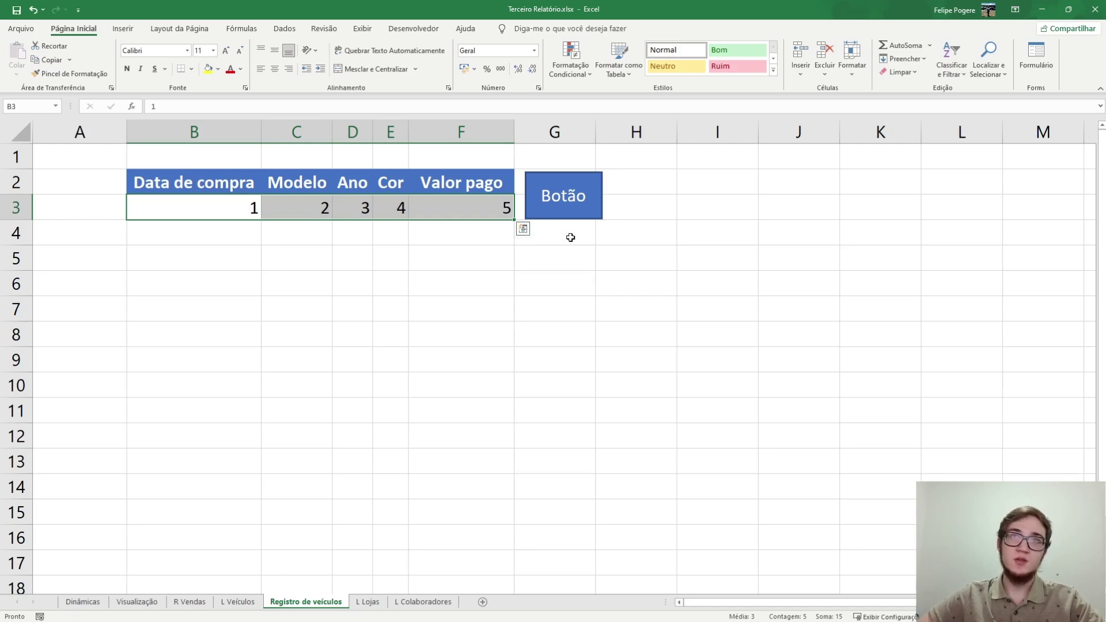
# Step: Run the macro with the Botão shape and check the end of the vehicle table on L Veículos
pyautogui.click(212, 206)
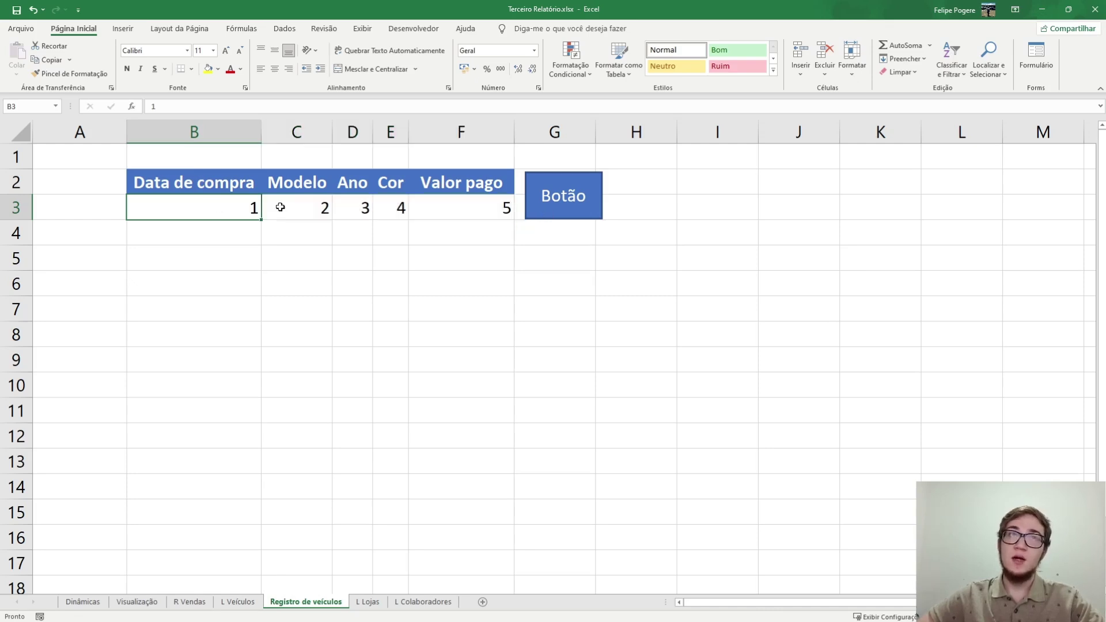
pyautogui.click(563, 194)
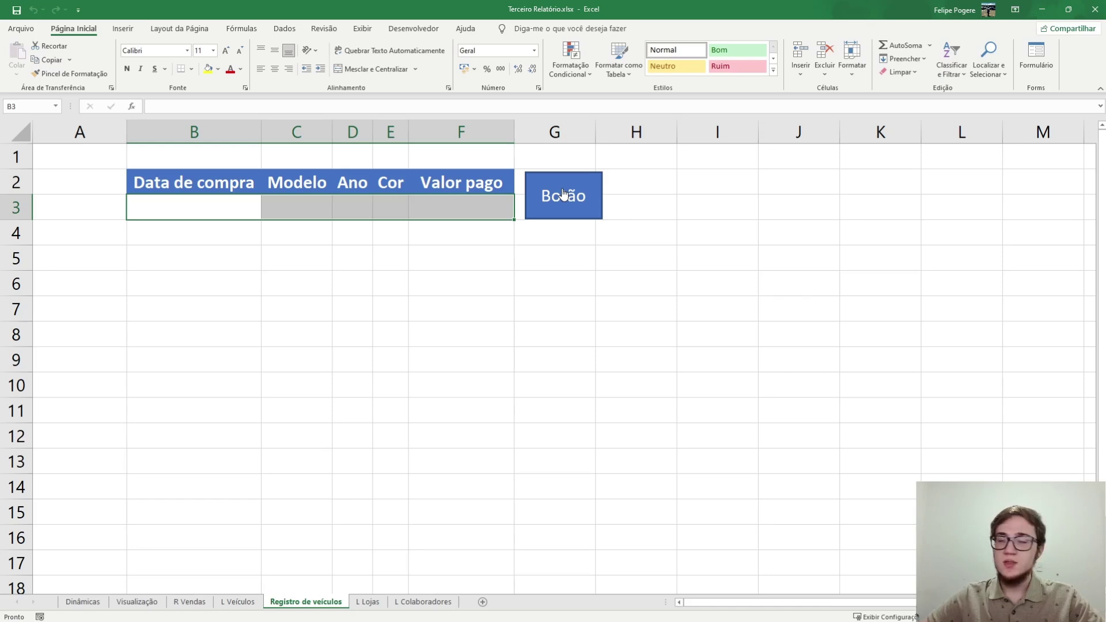
pyautogui.click(237, 601)
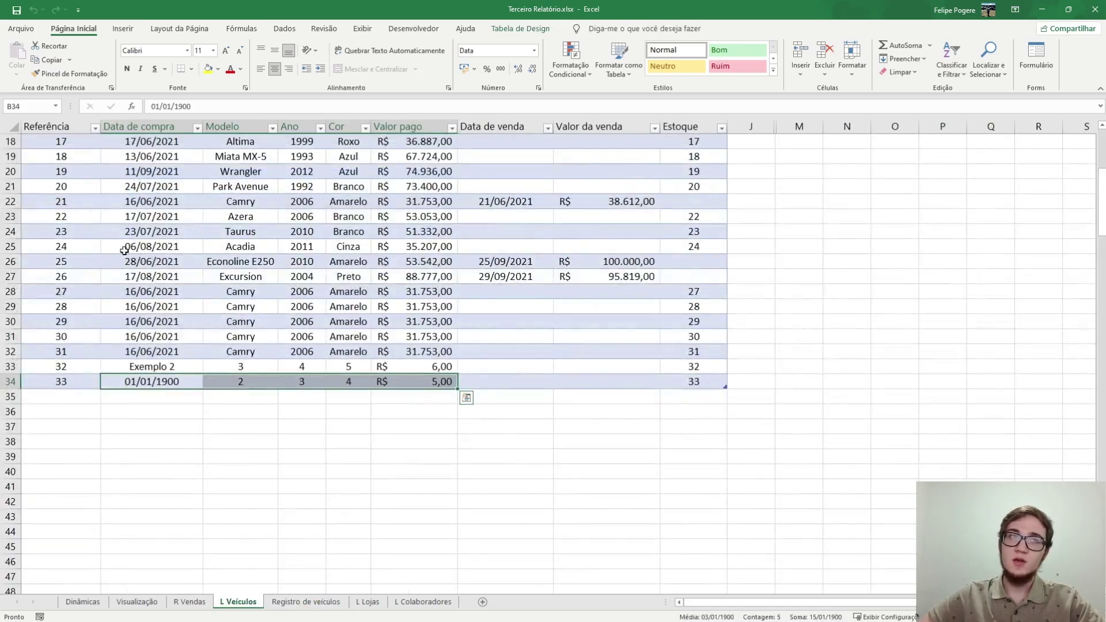
pyautogui.click(242, 411)
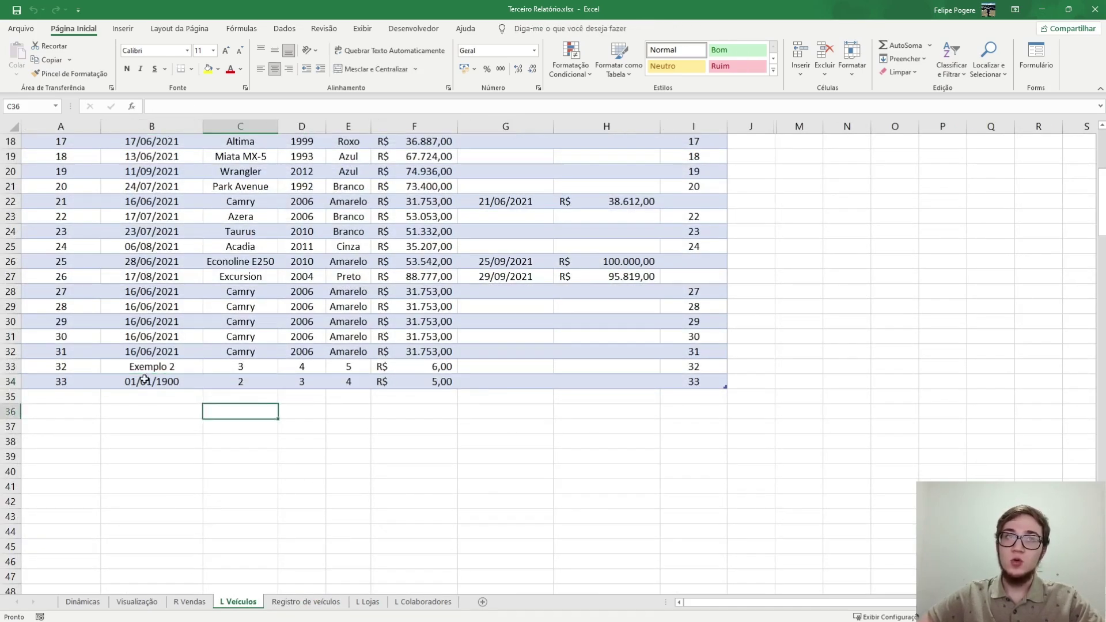